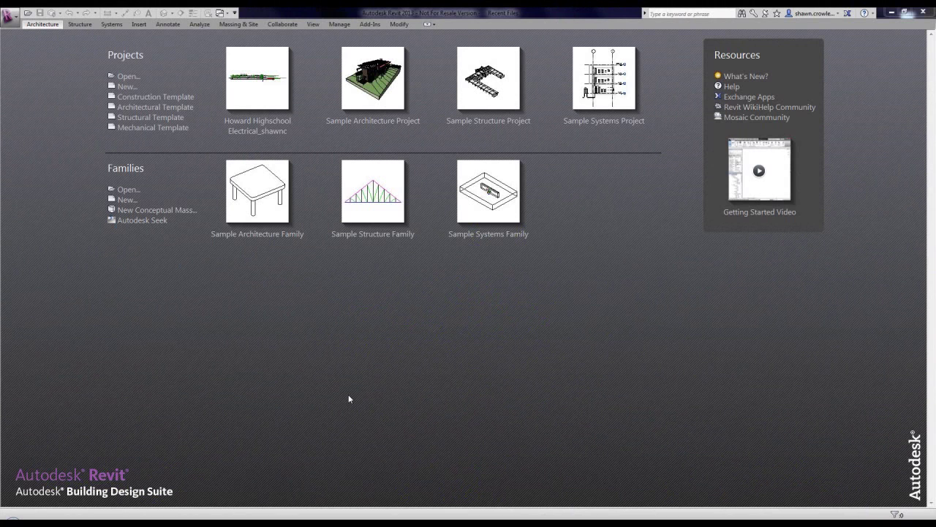
Start a new project and draw a rectangle of Generic - 8" walls about 102'-6" by 36'-0" on the Level 1 plan.
{"action": "left_click", "coordinate": [127, 86]}
{"action": "left_click", "coordinate": [450, 306]}
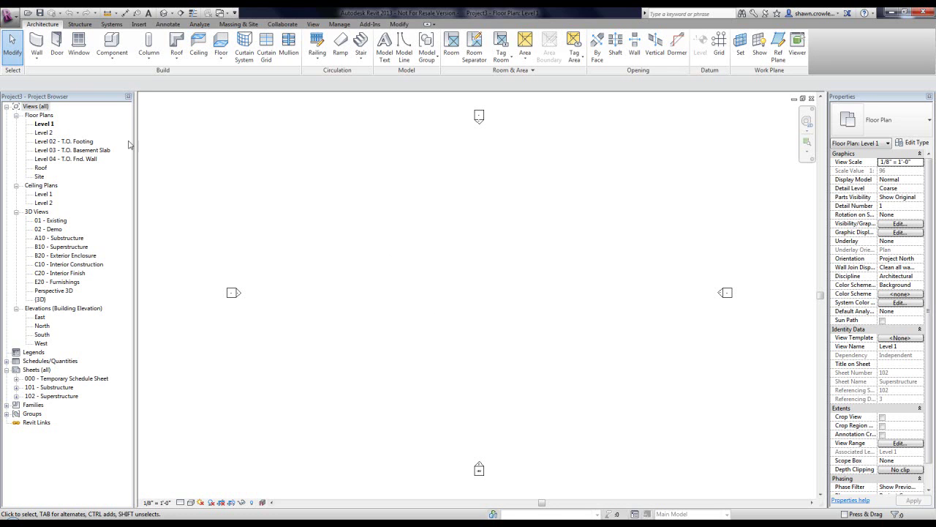
{"action": "left_click", "coordinate": [35, 44]}
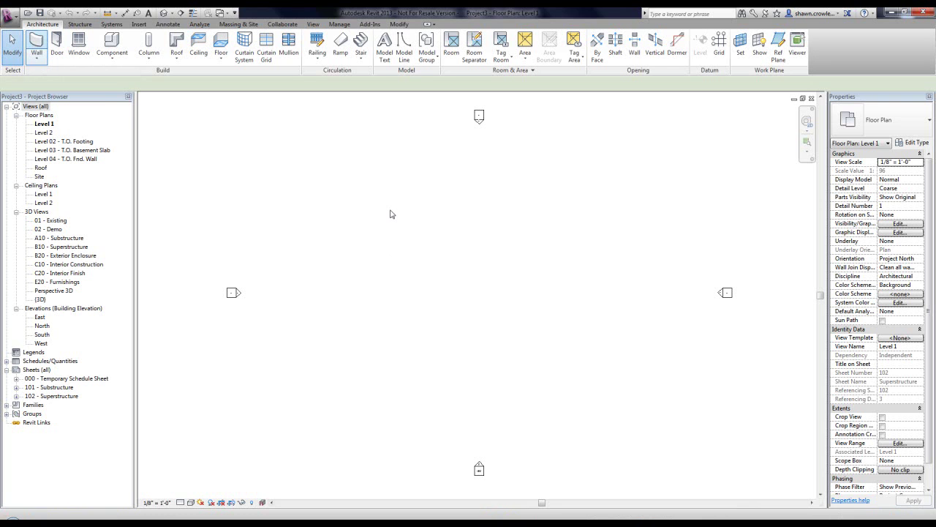
{"action": "left_click", "coordinate": [385, 37]}
{"action": "left_click", "coordinate": [345, 218]}
{"action": "left_click", "coordinate": [584, 309]}
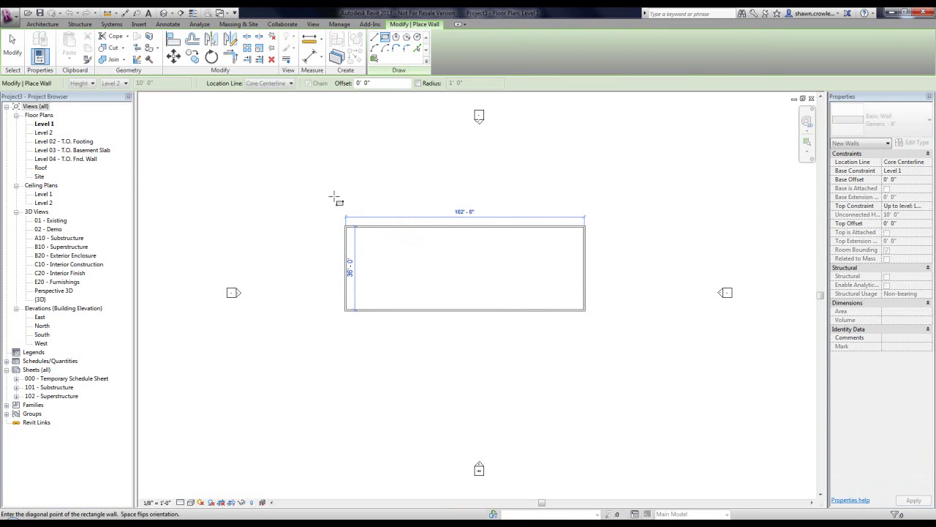
Place 36" x 84" Single-Flush doors near both ends of the two long walls and two 36" x 48" Fixed windows in each outer wall.
{"action": "left_click", "coordinate": [42, 24]}
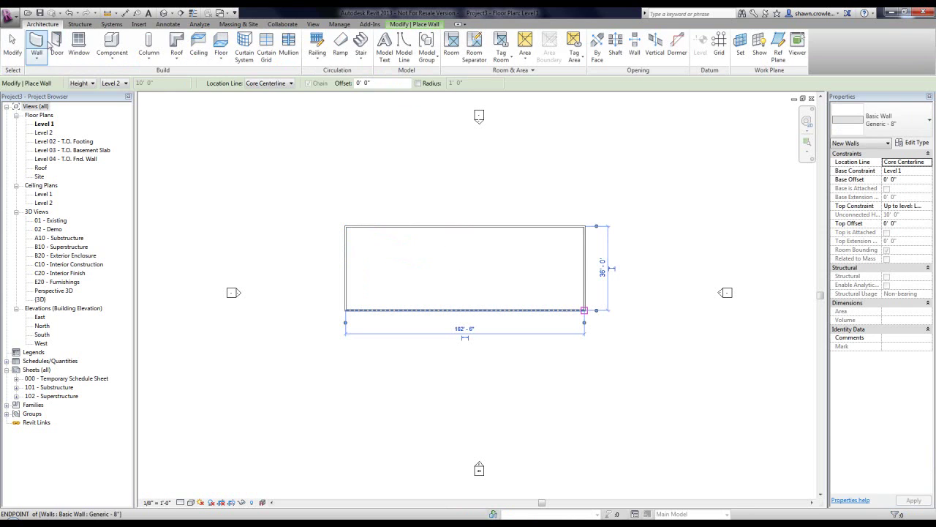
{"action": "left_click", "coordinate": [56, 43]}
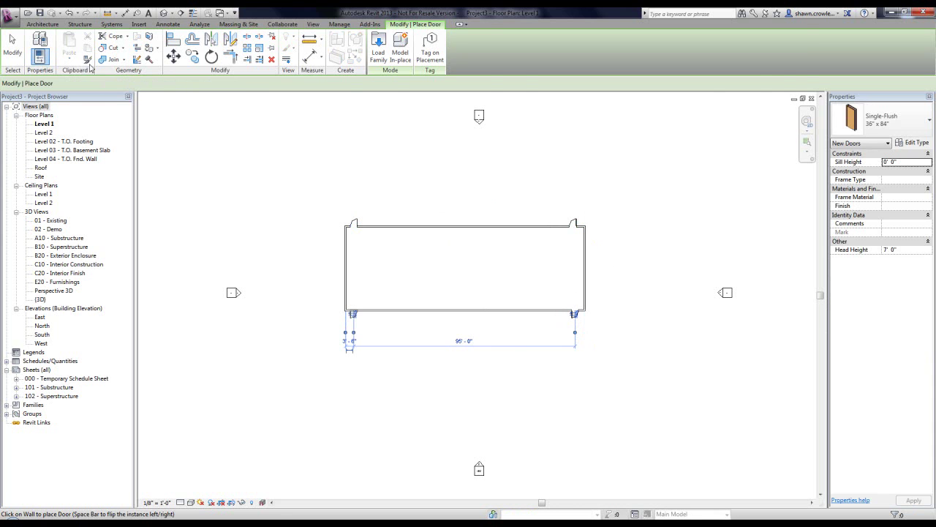
{"action": "left_click", "coordinate": [43, 24]}
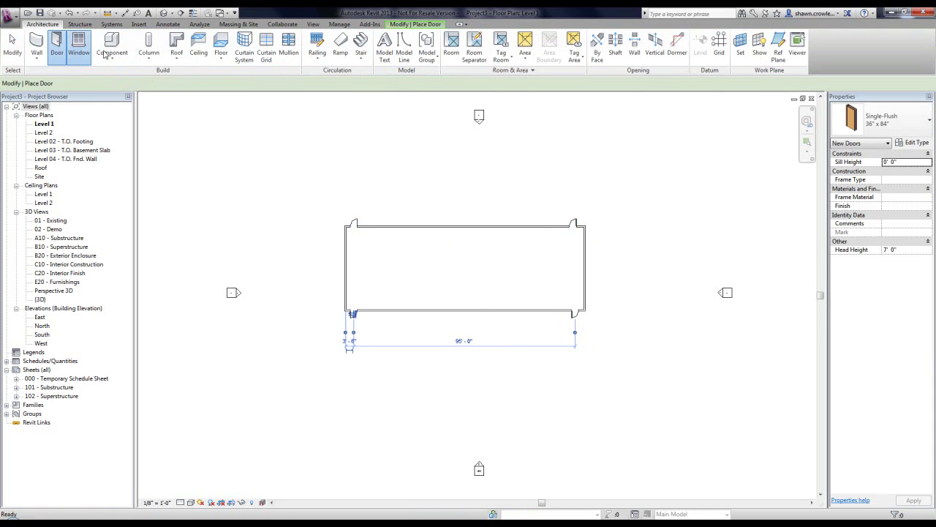
{"action": "left_click", "coordinate": [79, 45]}
{"action": "left_click", "coordinate": [348, 283]}
{"action": "left_click", "coordinate": [586, 287]}
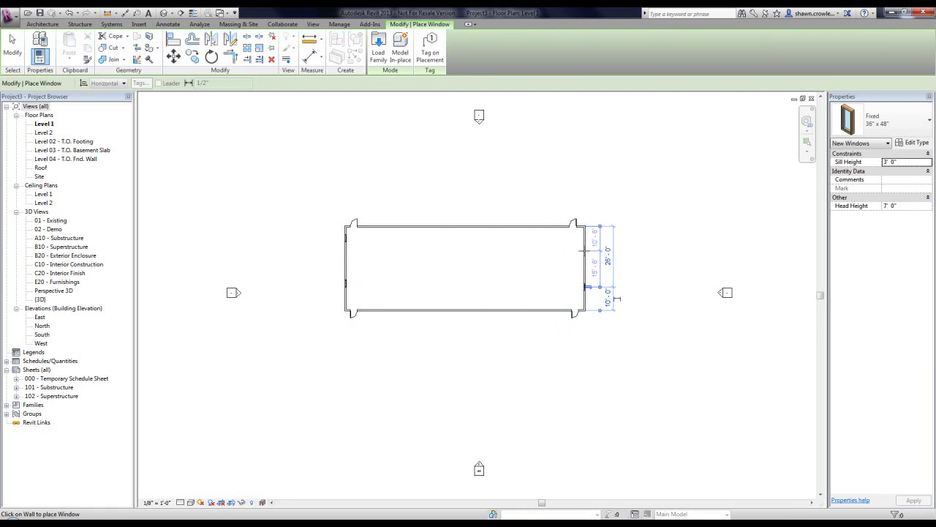
{"action": "left_click", "coordinate": [438, 227]}
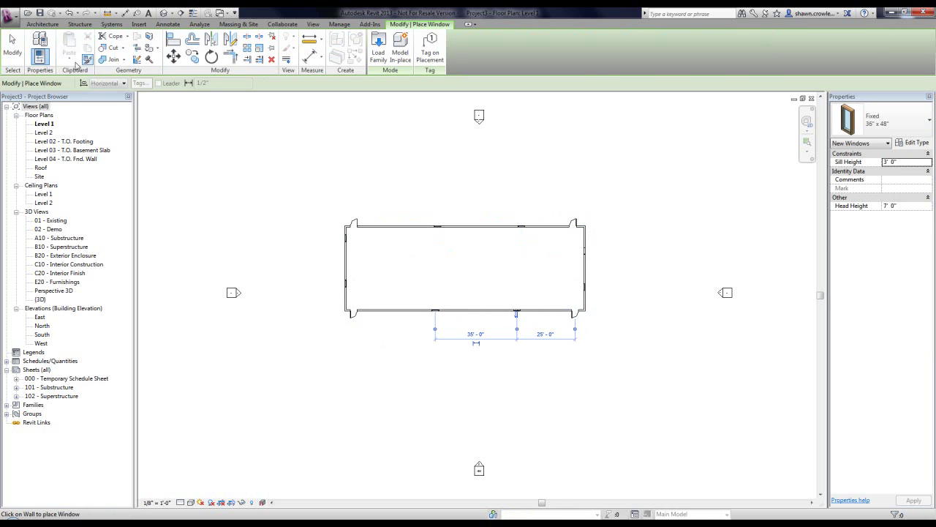
Draw a Generic - 8" partition wall between the midpoints of the two long walls, dividing the building into two equal halves.
{"action": "left_click", "coordinate": [42, 24]}
{"action": "key", "text": "w"}
{"action": "key", "text": "a"}
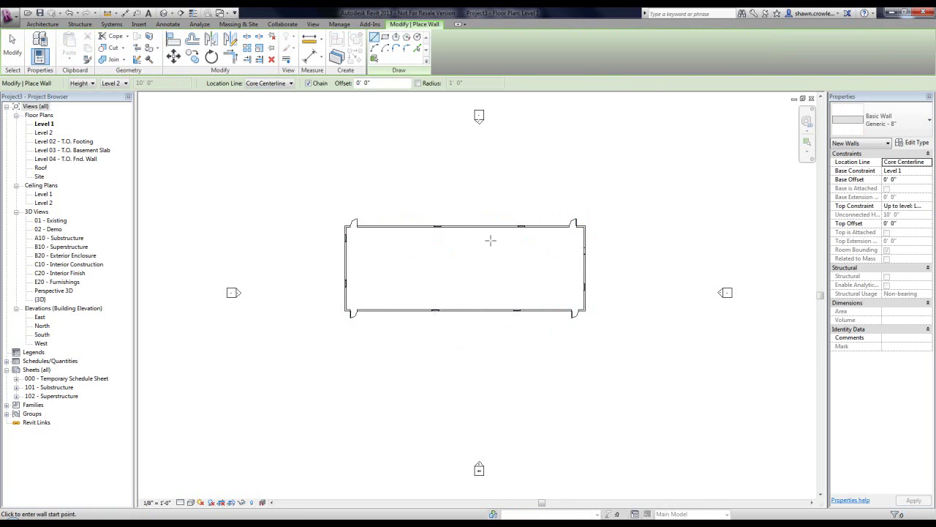
{"action": "left_click", "coordinate": [464, 226]}
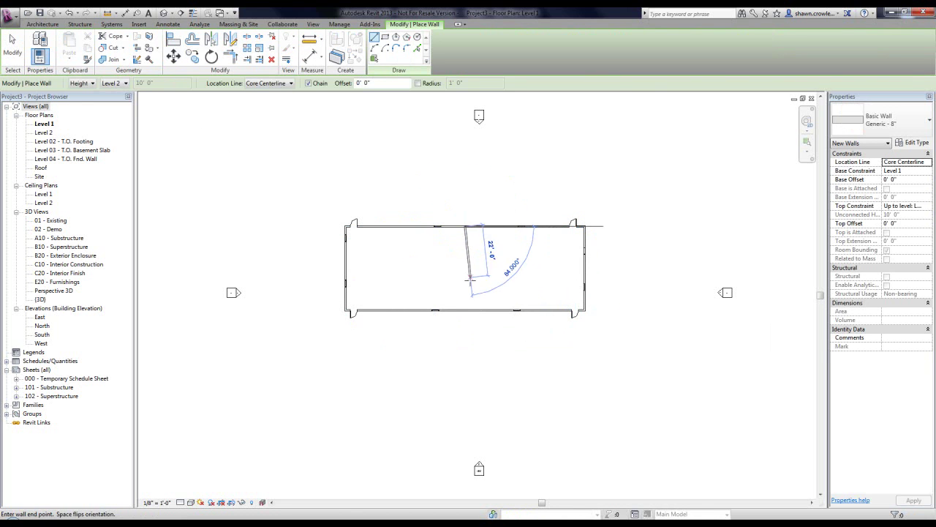
{"action": "left_click", "coordinate": [465, 311]}
{"action": "key", "text": "Escape"}
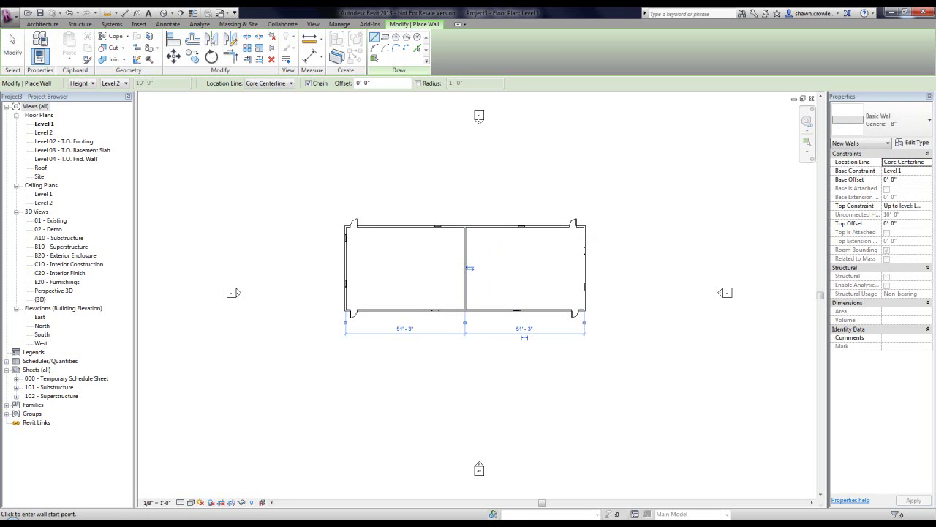
{"action": "left_click", "coordinate": [345, 225]}
{"action": "left_click", "coordinate": [22, 48]}
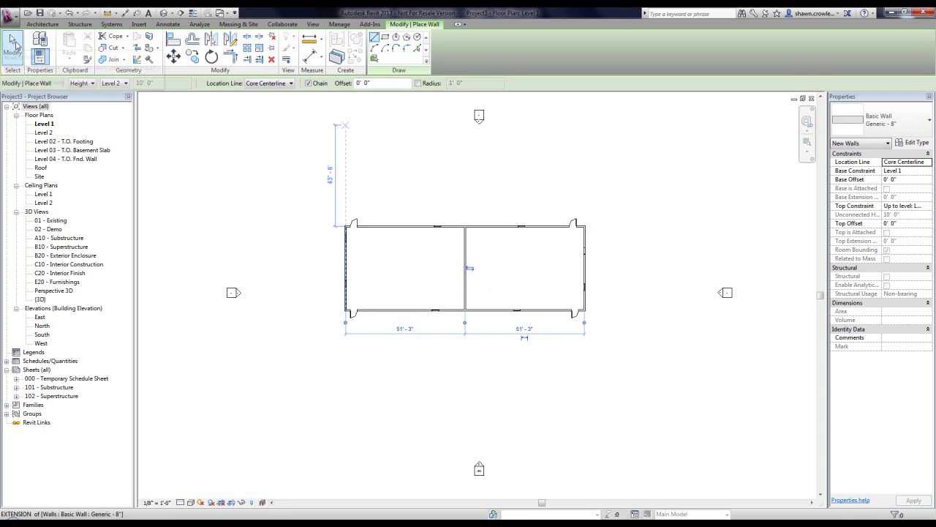
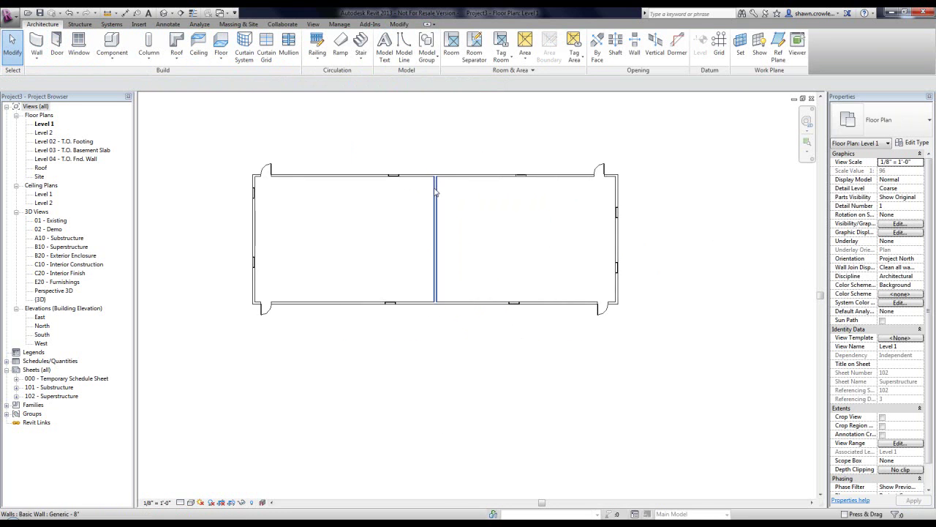
{"action": "scroll", "coordinate": [428, 185], "scroll_direction": "up", "scroll_amount": 1}
{"action": "scroll", "coordinate": [413, 174], "scroll_direction": "down", "scroll_amount": 2}
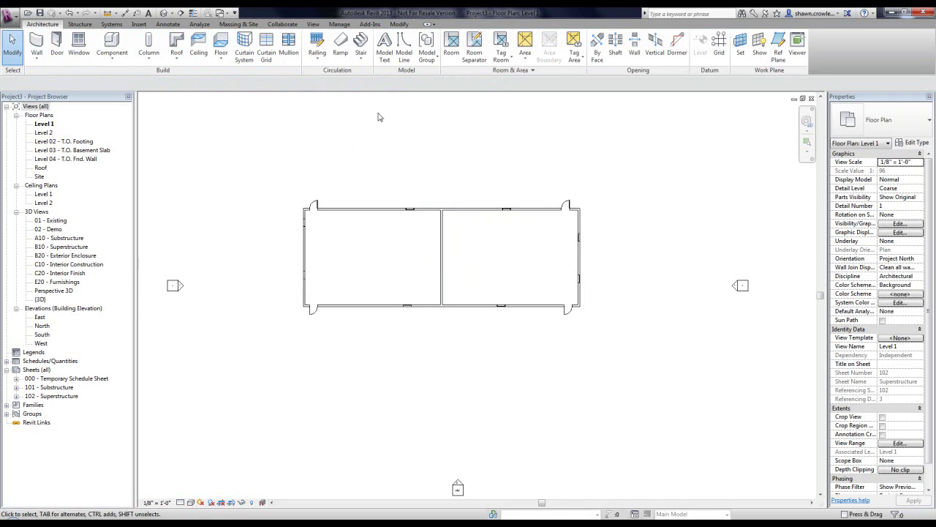
Create a design option set in the project and add a second option to it.
{"action": "left_click", "coordinate": [342, 25]}
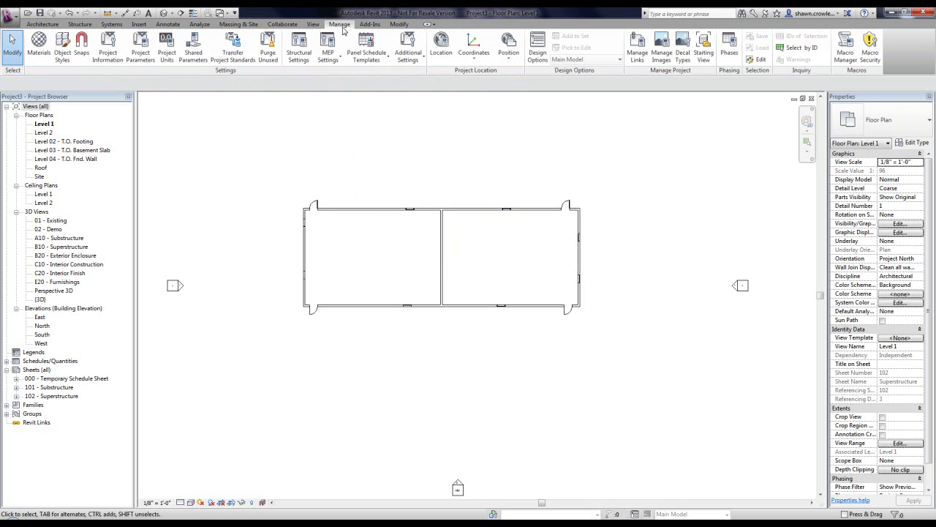
{"action": "left_click", "coordinate": [538, 46]}
{"action": "left_click_drag", "start_coordinate": [632, 182], "coordinate": [584, 137]}
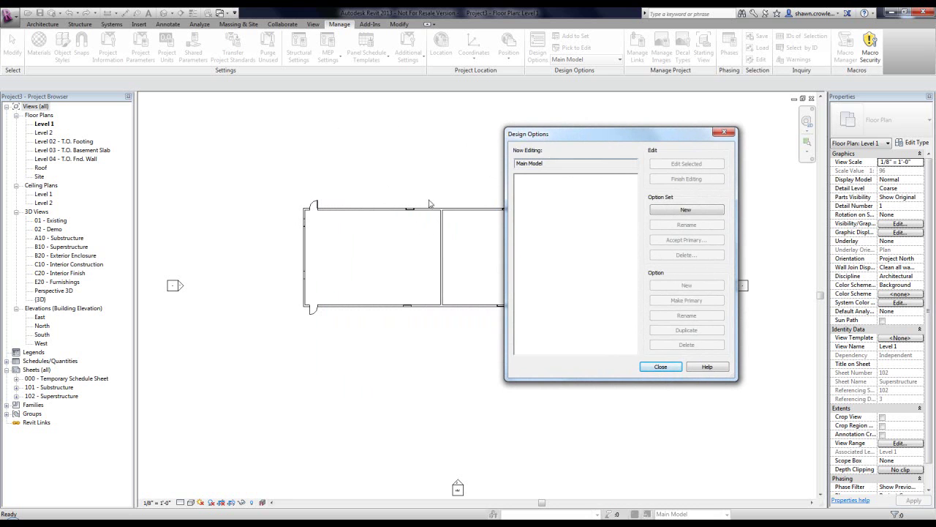
{"action": "left_click_drag", "start_coordinate": [556, 134], "coordinate": [593, 142]}
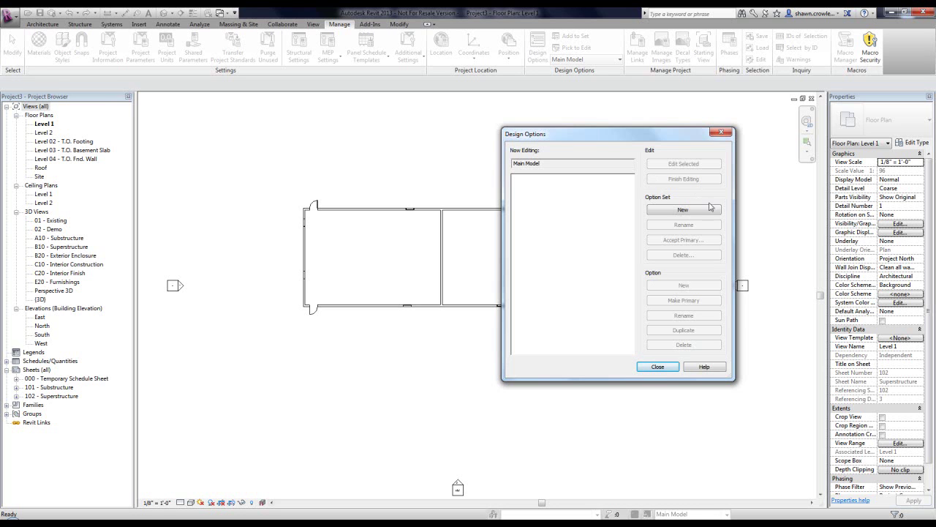
{"action": "left_click", "coordinate": [687, 211]}
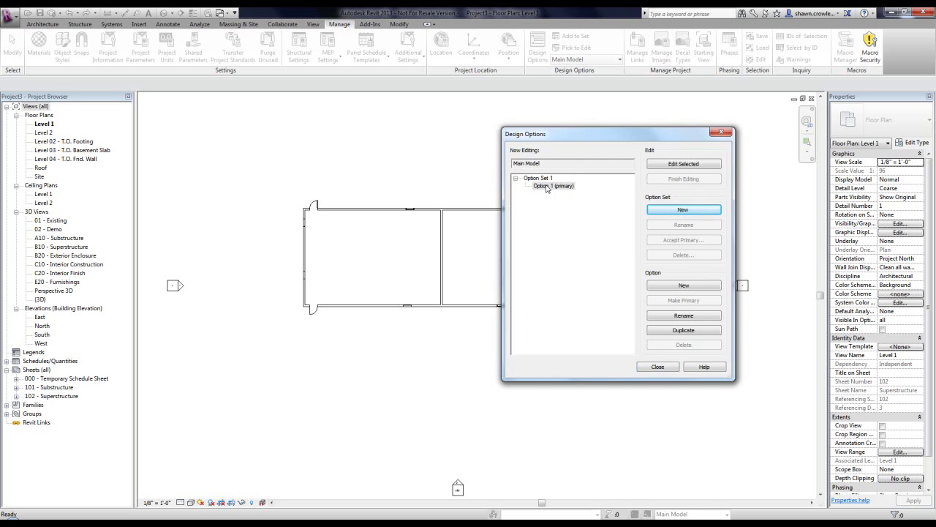
{"action": "left_click", "coordinate": [673, 290]}
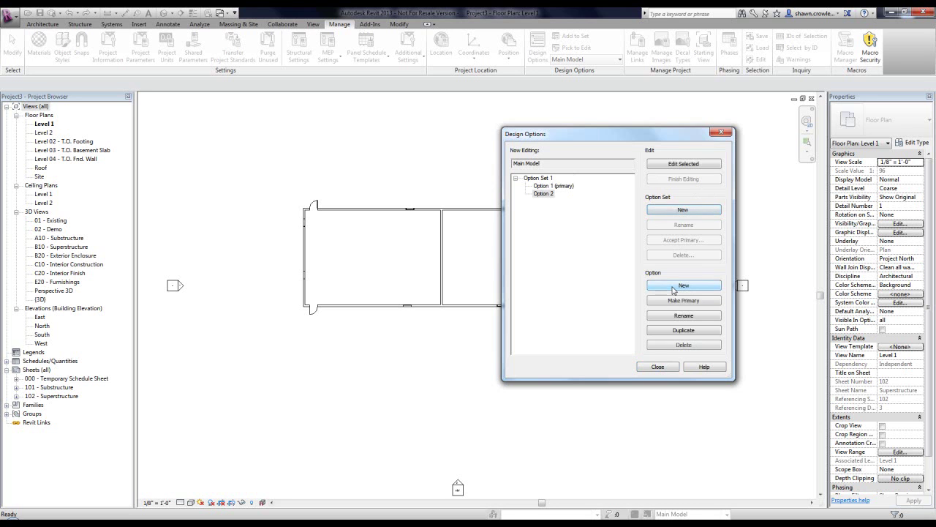
Rename the design option set as East Wing.
{"action": "left_click", "coordinate": [548, 179]}
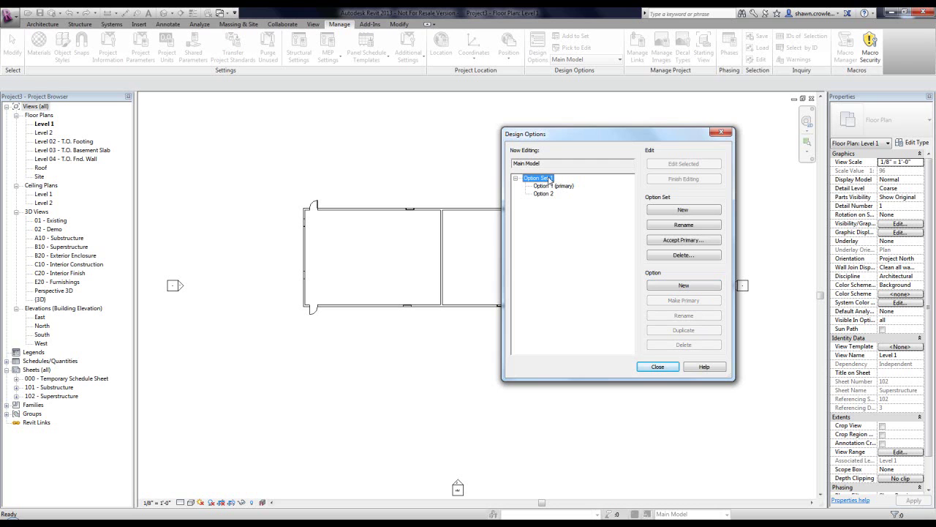
{"action": "left_click", "coordinate": [687, 226]}
{"action": "type", "text": "East Wing"}
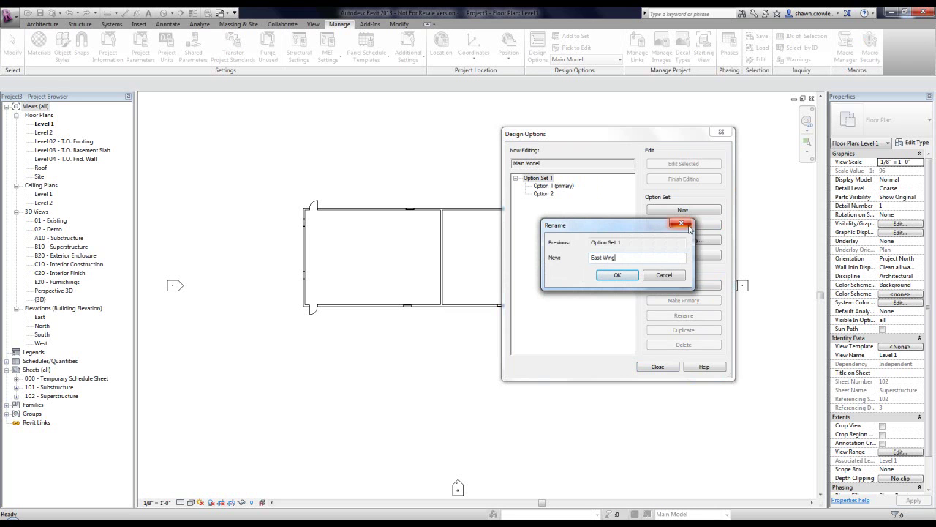
{"action": "left_click", "coordinate": [614, 275]}
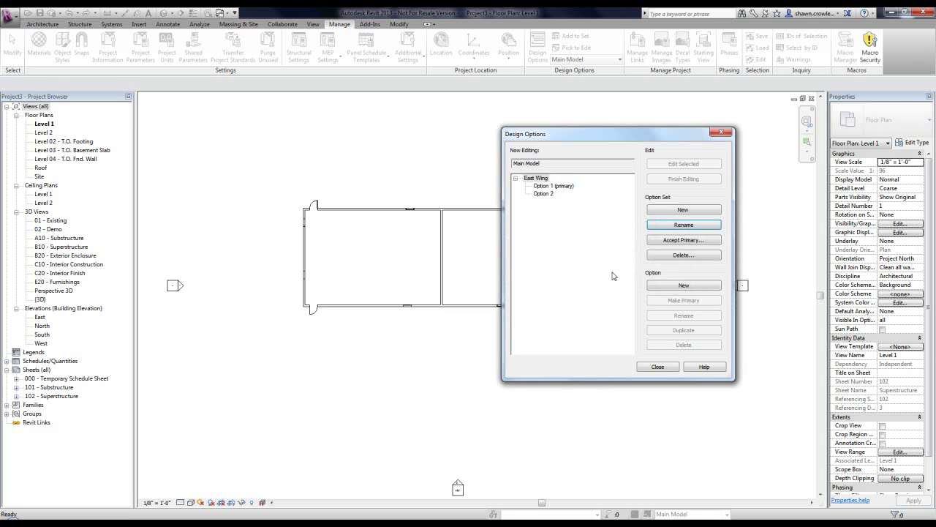
Create another design option set named West Wing and add a second option to it.
{"action": "left_click", "coordinate": [683, 209]}
{"action": "left_click", "coordinate": [542, 202]}
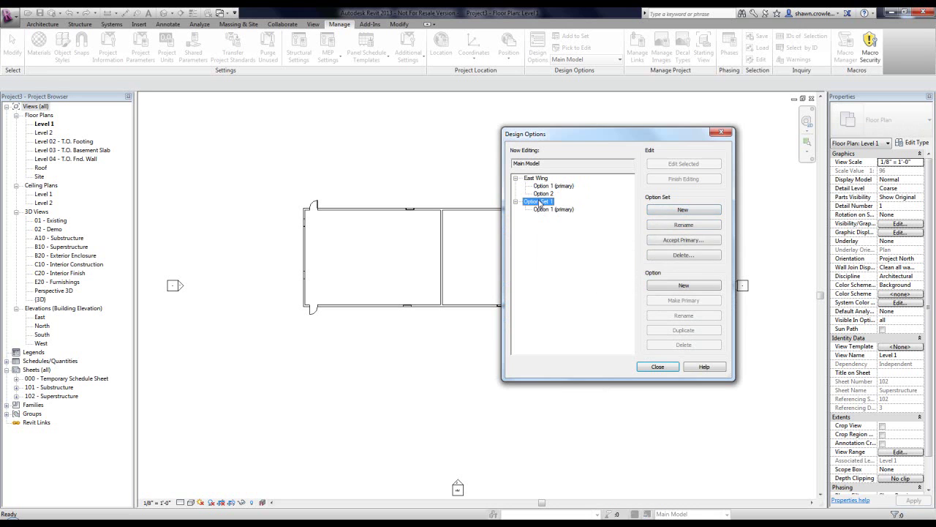
{"action": "left_click", "coordinate": [683, 225]}
{"action": "type", "text": "West Wing"}
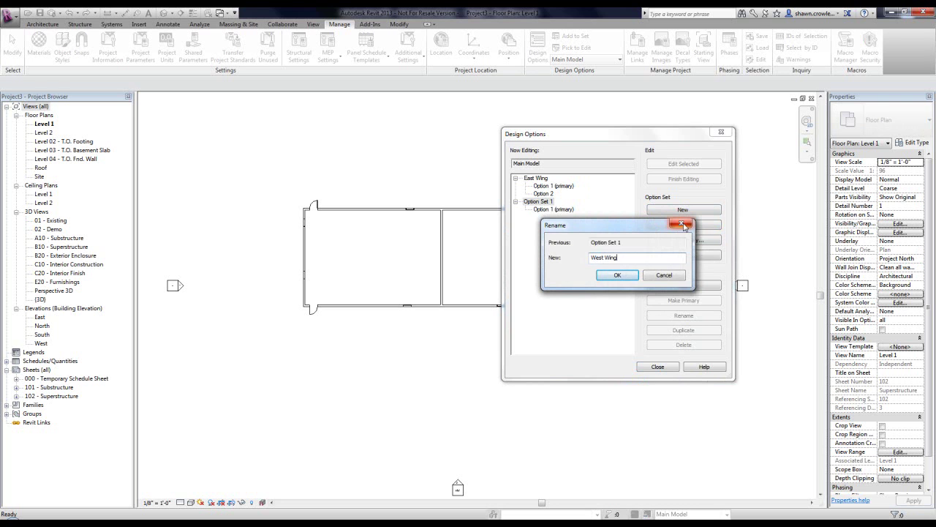
{"action": "left_click", "coordinate": [627, 278]}
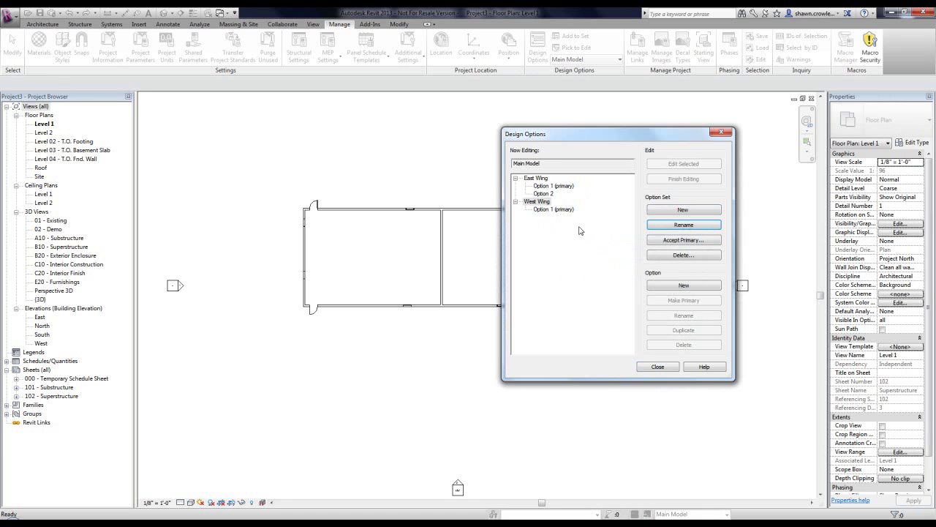
{"action": "left_click", "coordinate": [670, 286]}
Rename the East Wing set's primary option as Straight and its second option as Circle.
{"action": "left_click", "coordinate": [551, 187]}
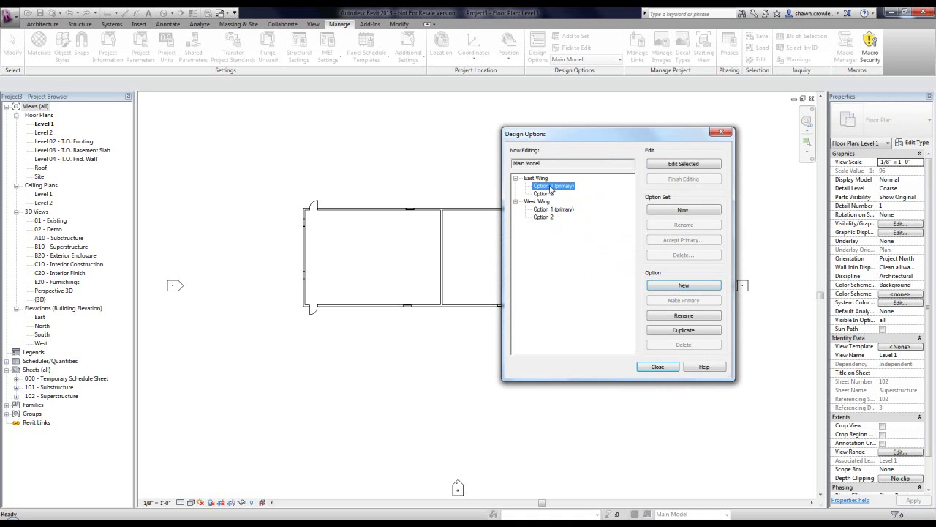
{"action": "left_click", "coordinate": [686, 317]}
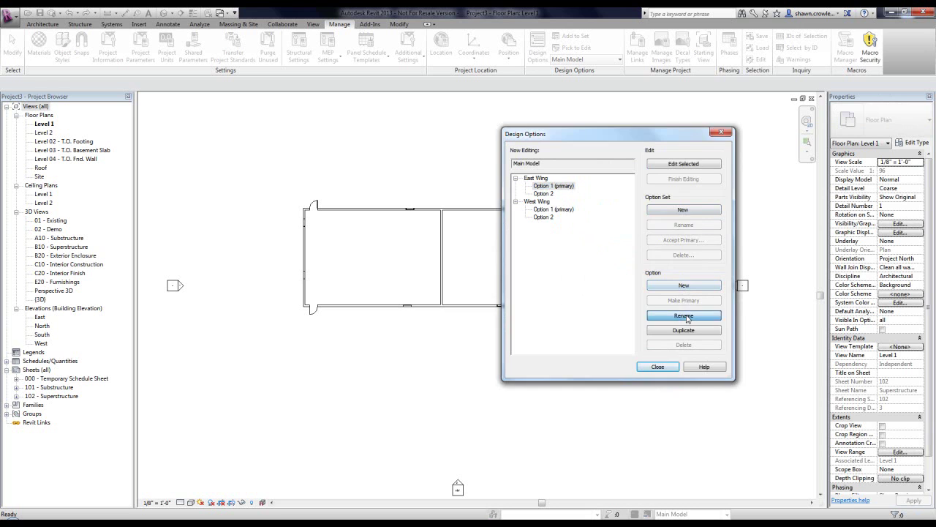
{"action": "type", "text": "Straight"}
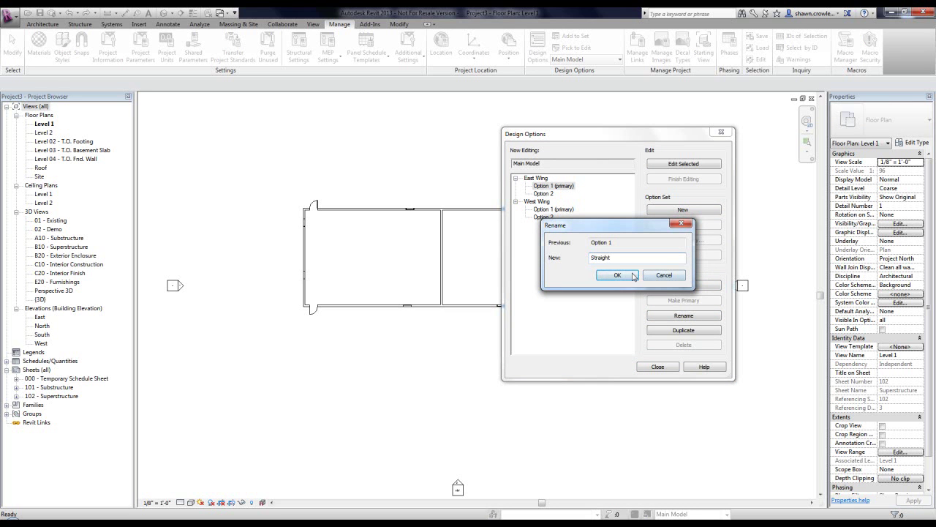
{"action": "left_click", "coordinate": [633, 274]}
{"action": "left_click", "coordinate": [545, 193]}
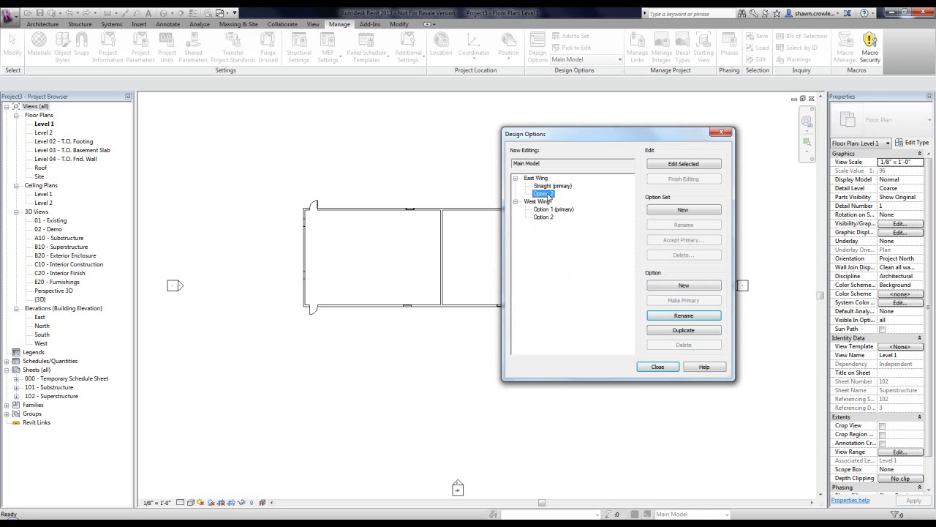
{"action": "left_click", "coordinate": [690, 317]}
{"action": "type", "text": "C"}
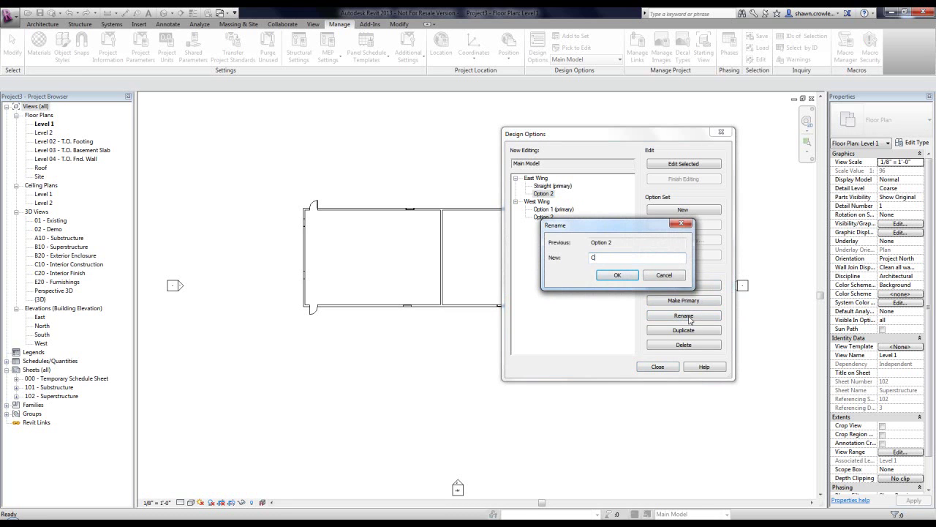
{"action": "type", "text": "ircle"}
{"action": "left_click", "coordinate": [625, 276]}
Rename the West Wing set's primary option as Straight and its second option as Circle.
{"action": "left_click", "coordinate": [557, 210]}
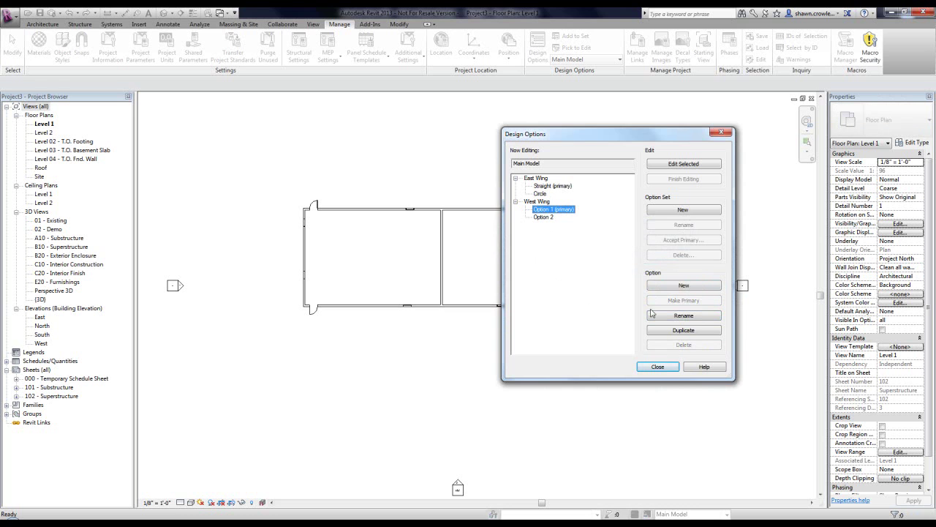
{"action": "left_click", "coordinate": [684, 315]}
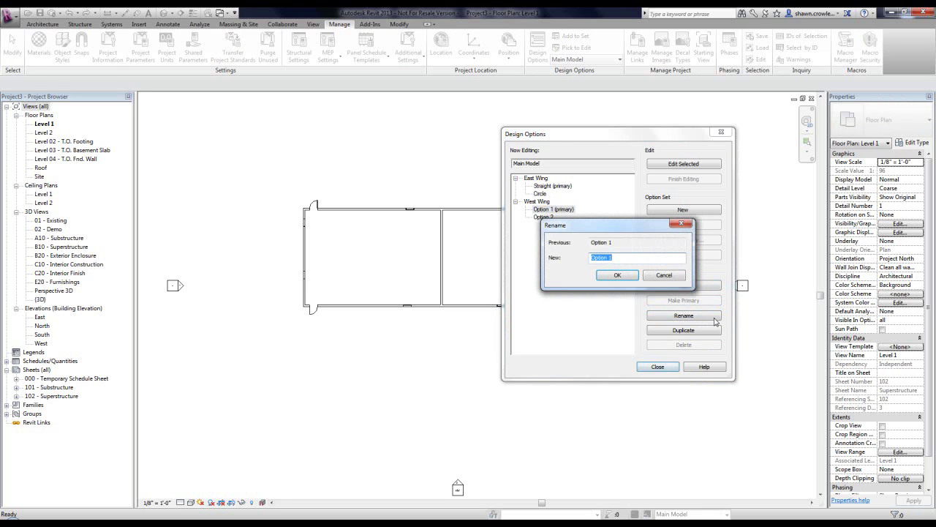
{"action": "type", "text": "Straight"}
{"action": "left_click", "coordinate": [618, 275]}
{"action": "left_click", "coordinate": [545, 218]}
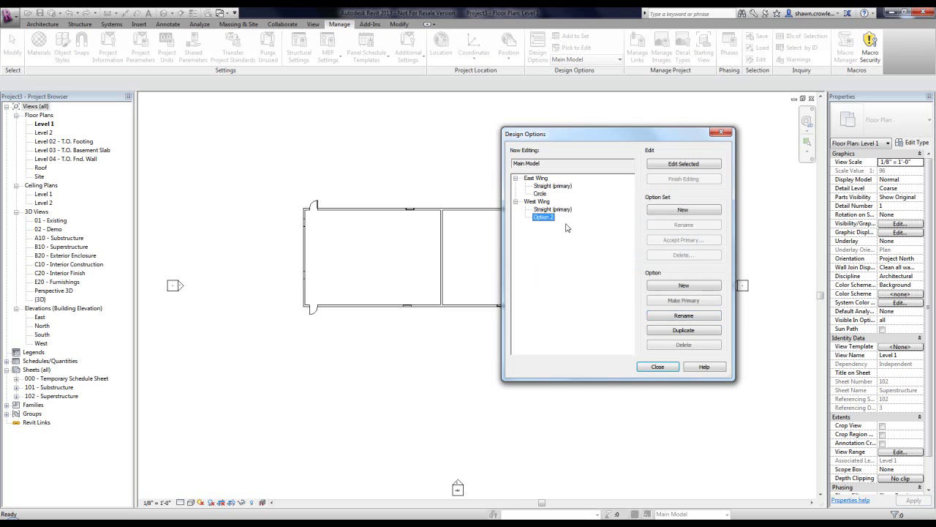
{"action": "left_click", "coordinate": [688, 316]}
{"action": "type", "text": "Circle"}
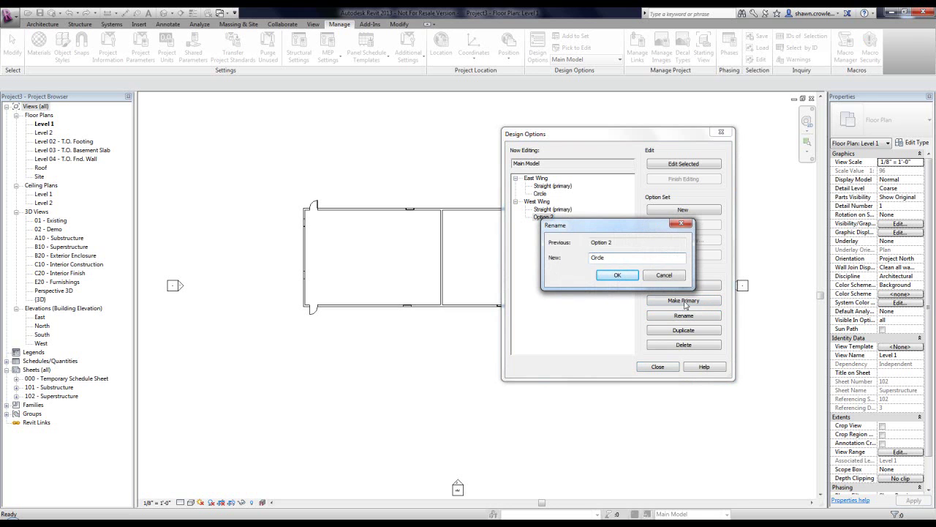
{"action": "left_click", "coordinate": [618, 275]}
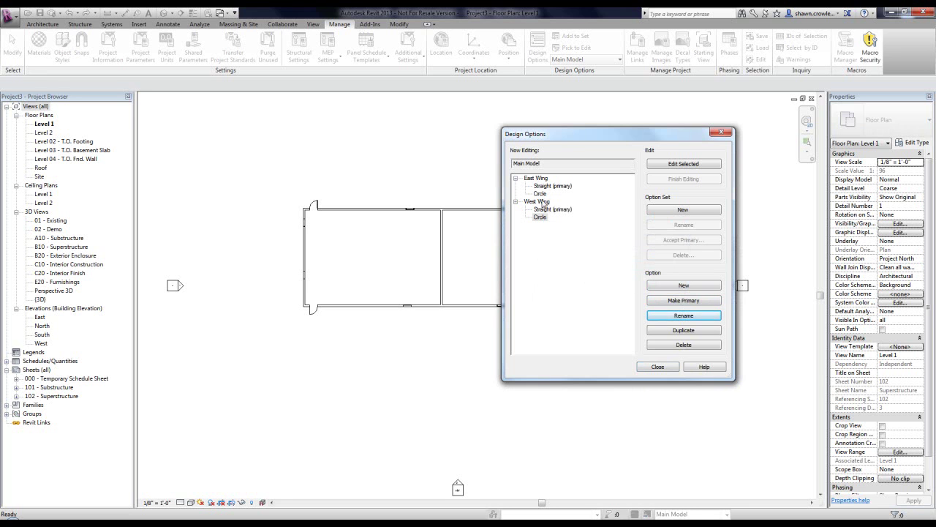
Start editing the East Wing set's Straight option and close the Design Options dialog.
{"action": "left_click_drag", "start_coordinate": [561, 138], "coordinate": [644, 150]}
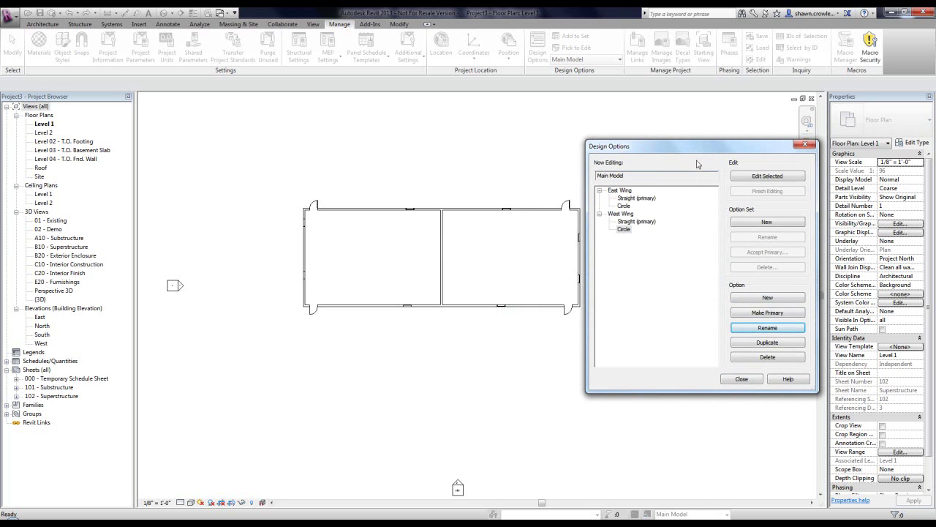
{"action": "left_click", "coordinate": [629, 201]}
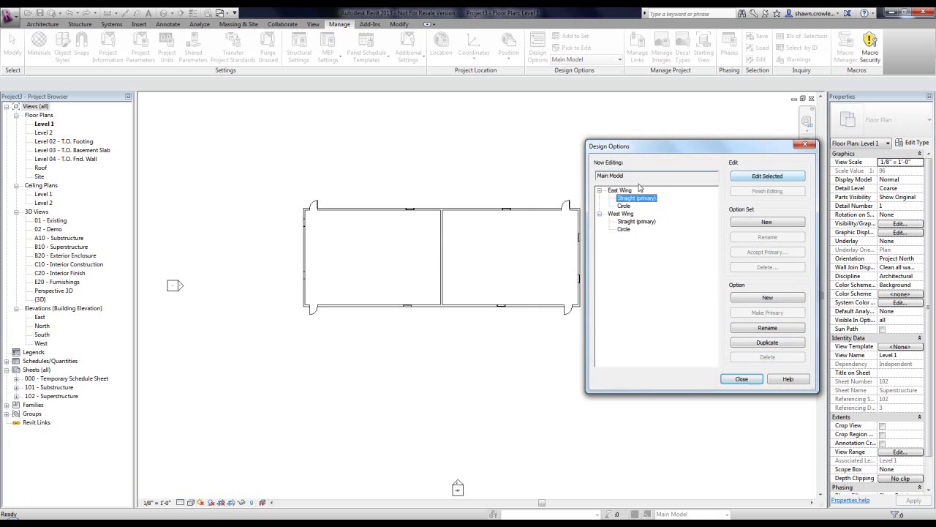
{"action": "left_click", "coordinate": [742, 180]}
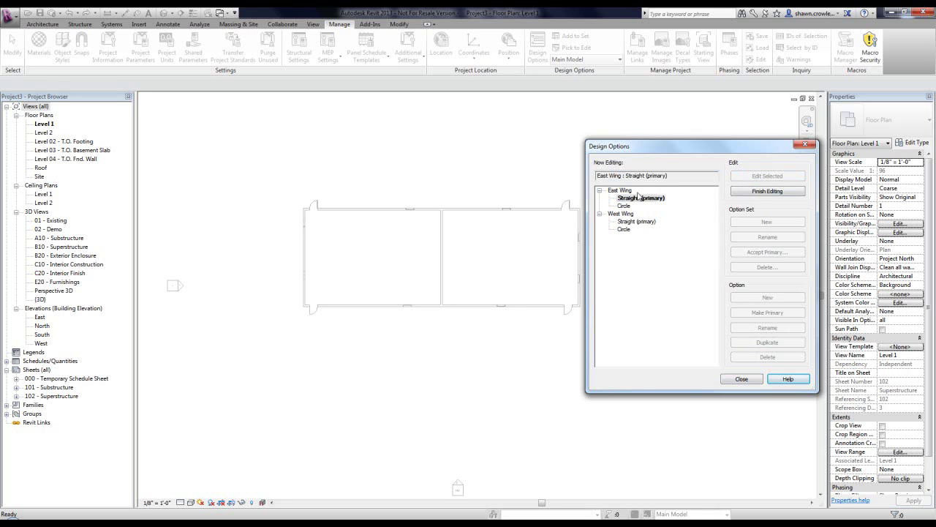
{"action": "left_click", "coordinate": [741, 379]}
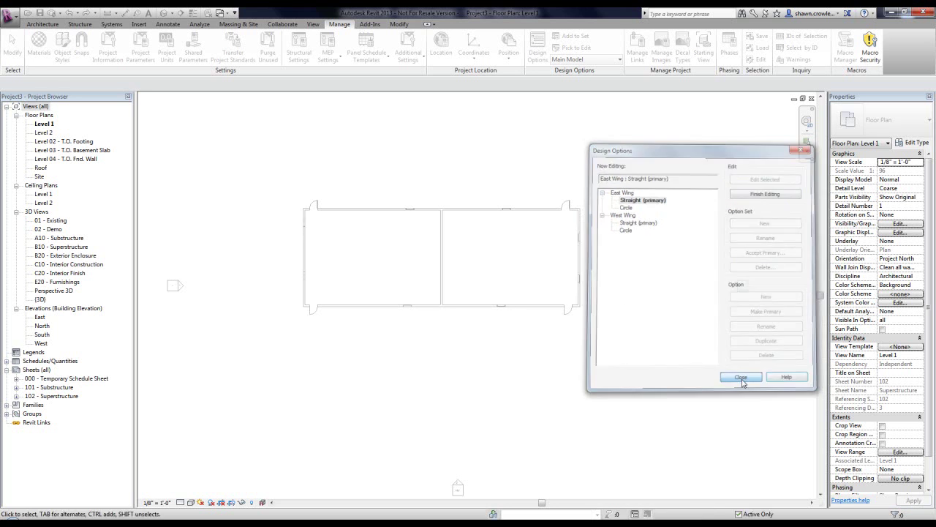
Draw two straight walls across the east room, each running from its north wall to its south wall.
{"action": "left_click", "coordinate": [41, 24]}
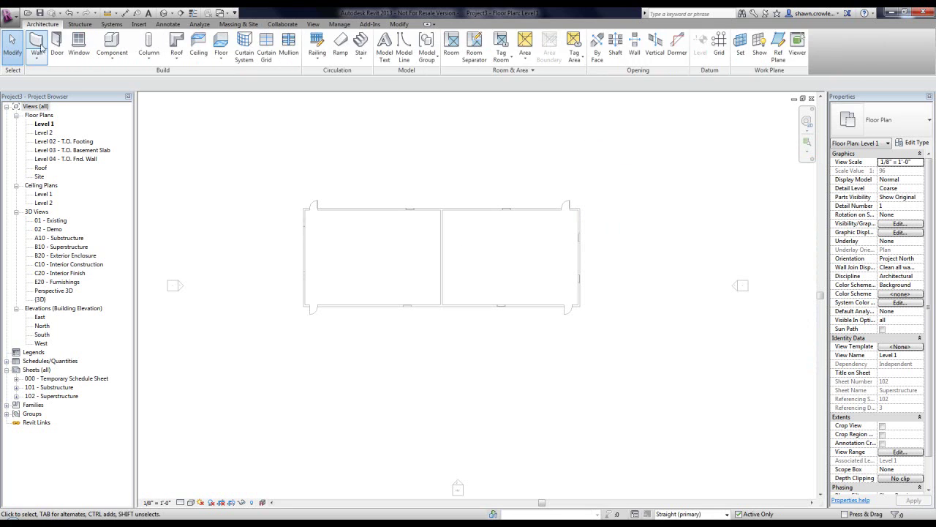
{"action": "left_click", "coordinate": [40, 45]}
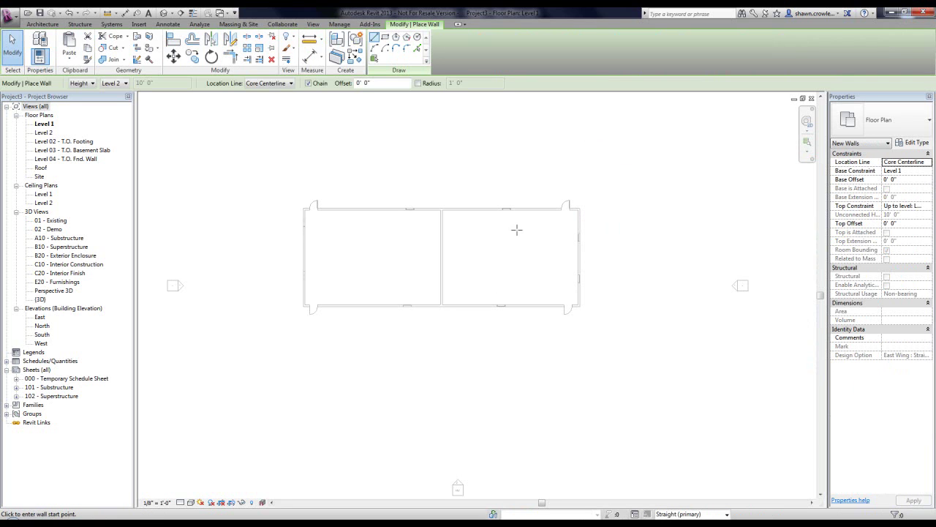
{"action": "left_click", "coordinate": [478, 209]}
{"action": "left_click", "coordinate": [478, 304]}
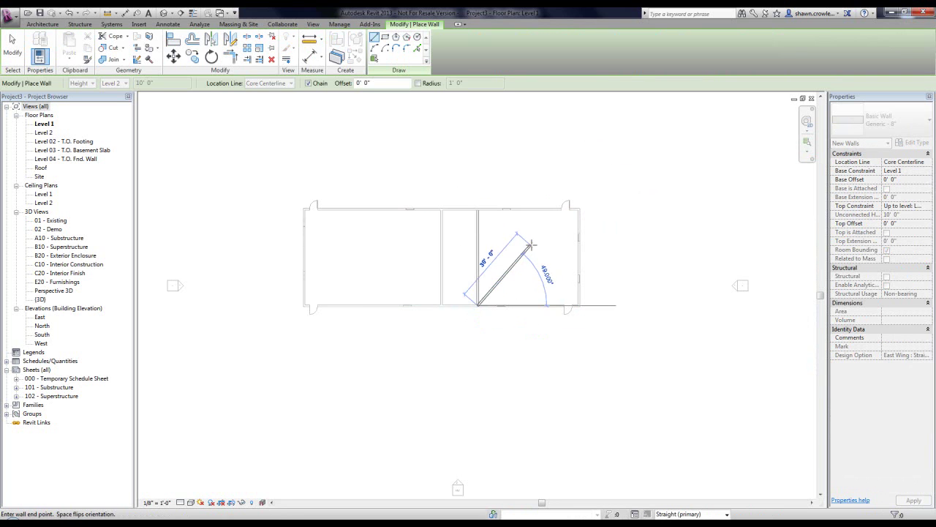
{"action": "key", "text": "Escape"}
{"action": "left_click", "coordinate": [535, 209]}
{"action": "left_click", "coordinate": [534, 304]}
{"action": "key", "text": "Escape"}
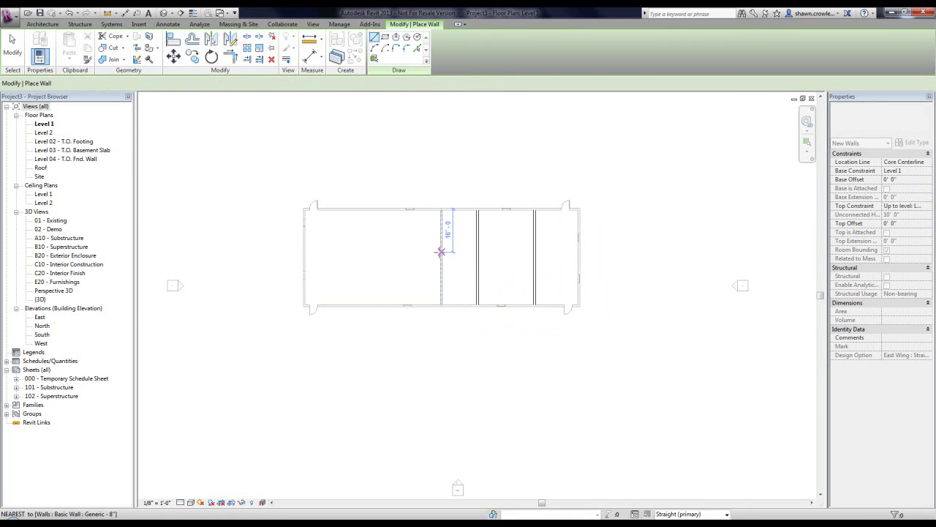
Add an east-west wall across the east room about 16' below the north wall, and a third north-south wall near the dividing wall.
{"action": "left_click", "coordinate": [441, 252]}
{"action": "left_click", "coordinate": [577, 251]}
{"action": "key", "text": "Escape"}
{"action": "left_click", "coordinate": [461, 210]}
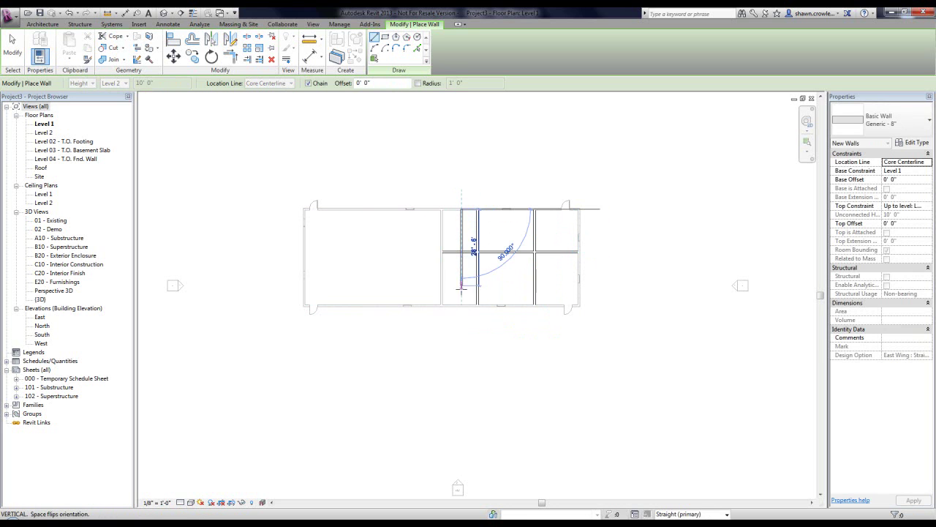
{"action": "left_click", "coordinate": [461, 305]}
{"action": "key", "text": "Escape"}
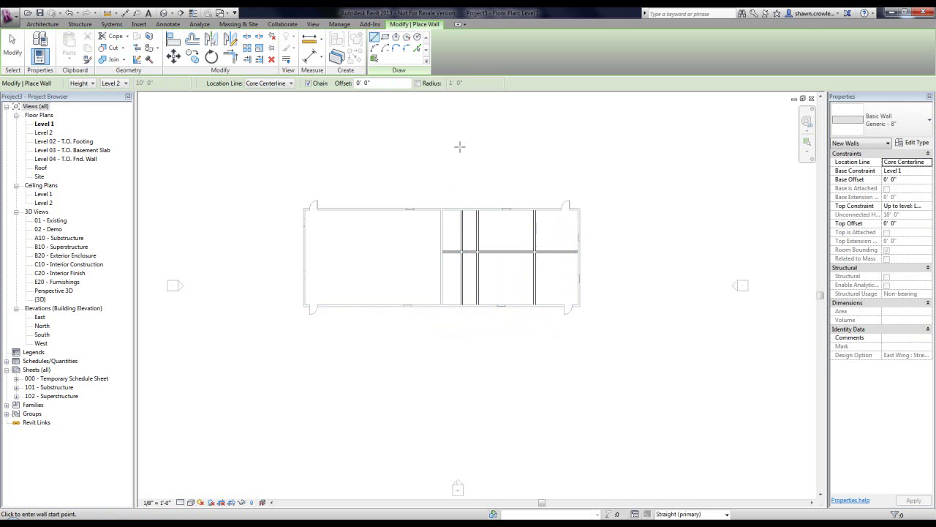
{"action": "key", "text": "Escape"}
Finish editing the East Wing's Straight option and start editing its Circle option.
{"action": "left_click", "coordinate": [340, 25]}
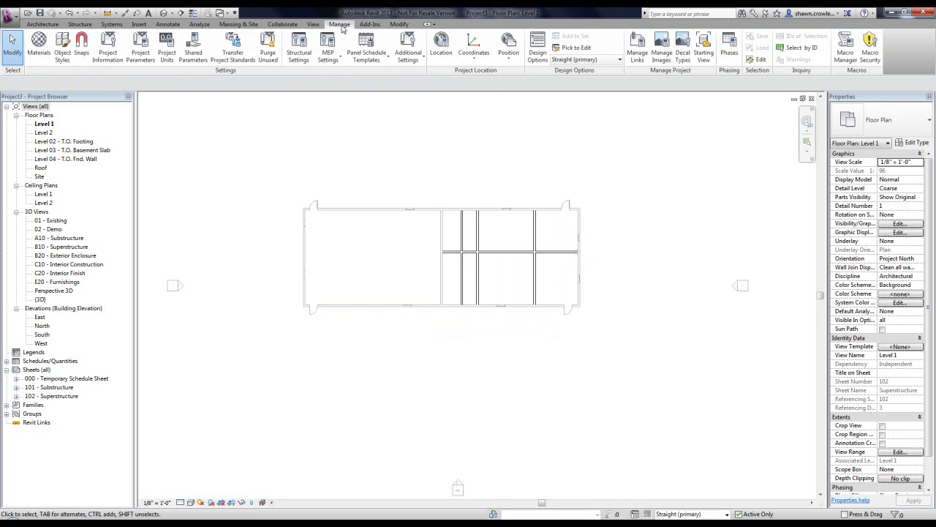
{"action": "left_click", "coordinate": [537, 56]}
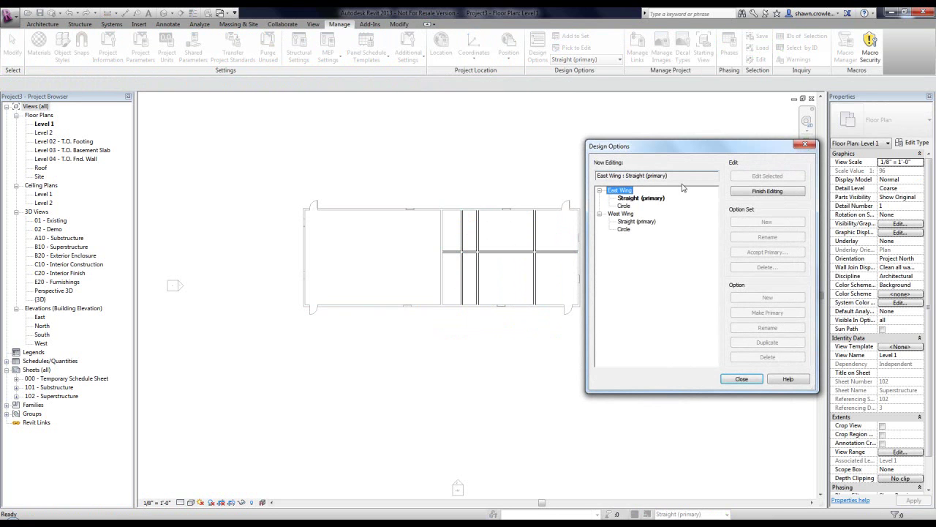
{"action": "left_click", "coordinate": [777, 191]}
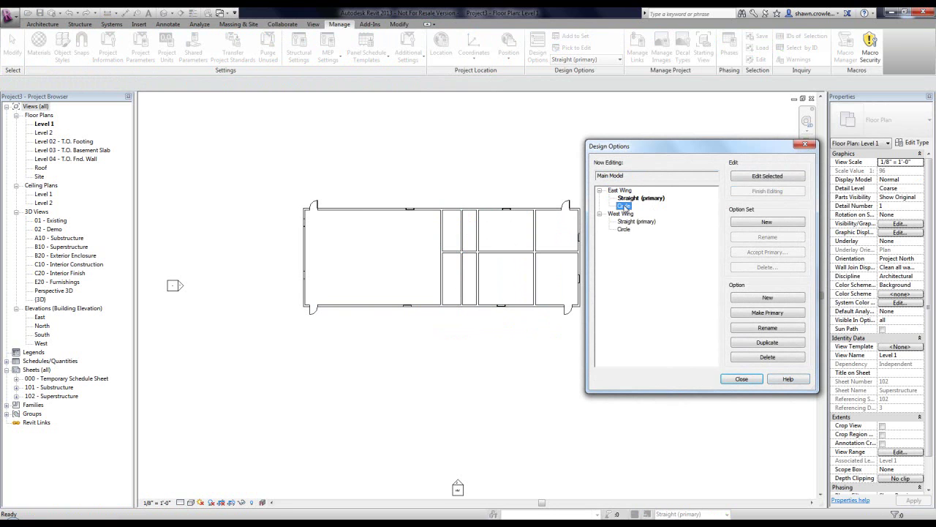
{"action": "left_click", "coordinate": [764, 177]}
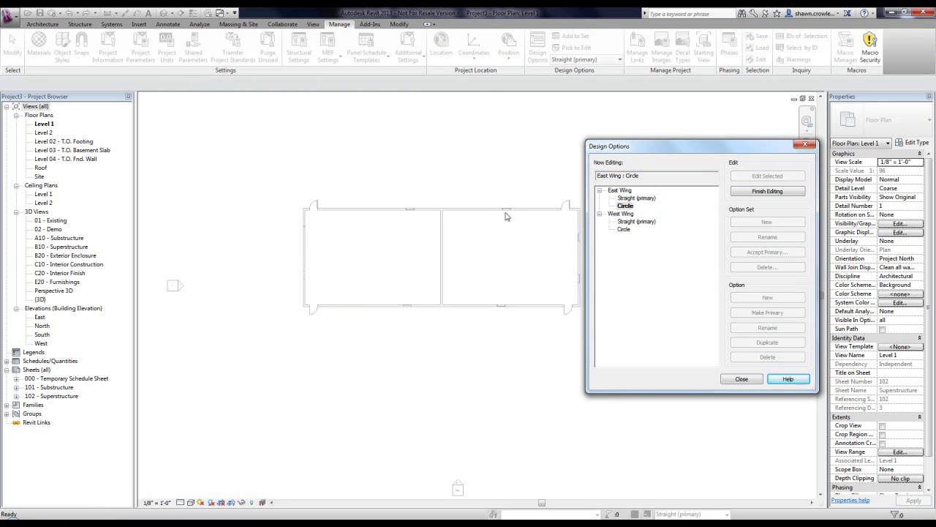
{"action": "left_click", "coordinate": [730, 380]}
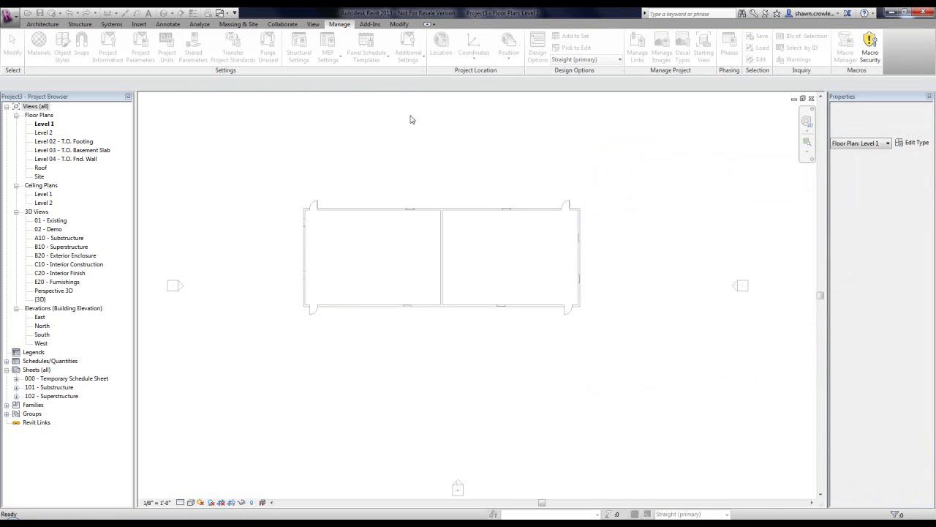
Draw four circular walls of different sizes spread around the east room.
{"action": "left_click", "coordinate": [41, 24]}
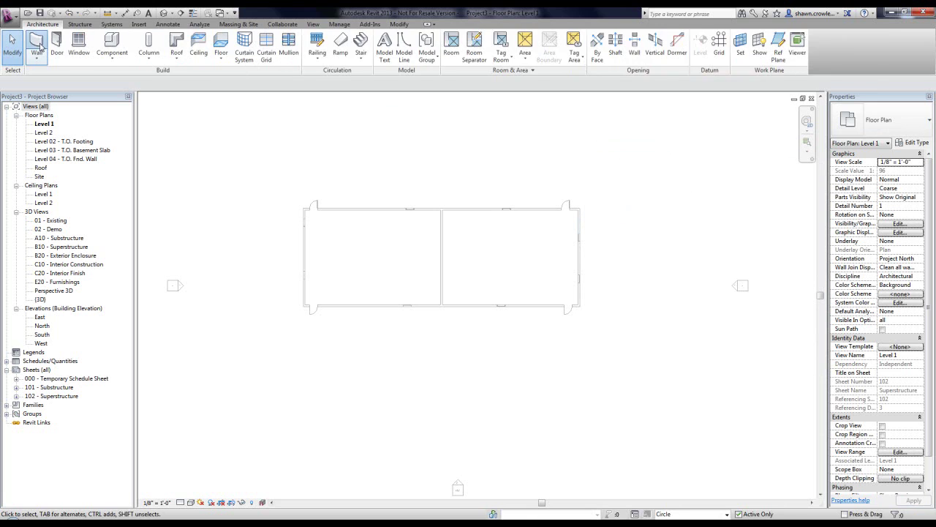
{"action": "left_click", "coordinate": [39, 46]}
{"action": "left_click", "coordinate": [420, 37]}
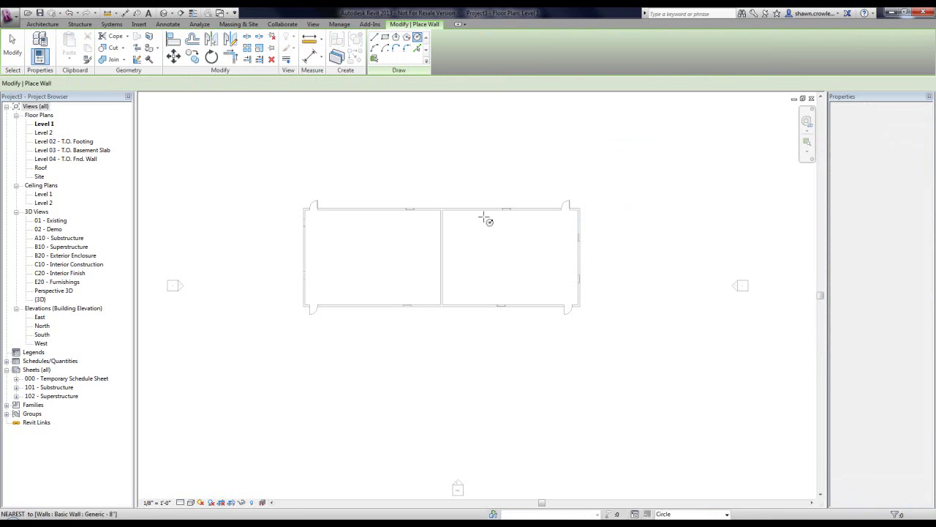
{"action": "left_click", "coordinate": [468, 276]}
{"action": "left_click", "coordinate": [486, 264]}
{"action": "left_click", "coordinate": [534, 251]}
{"action": "left_click", "coordinate": [548, 246]}
{"action": "left_click", "coordinate": [518, 291]}
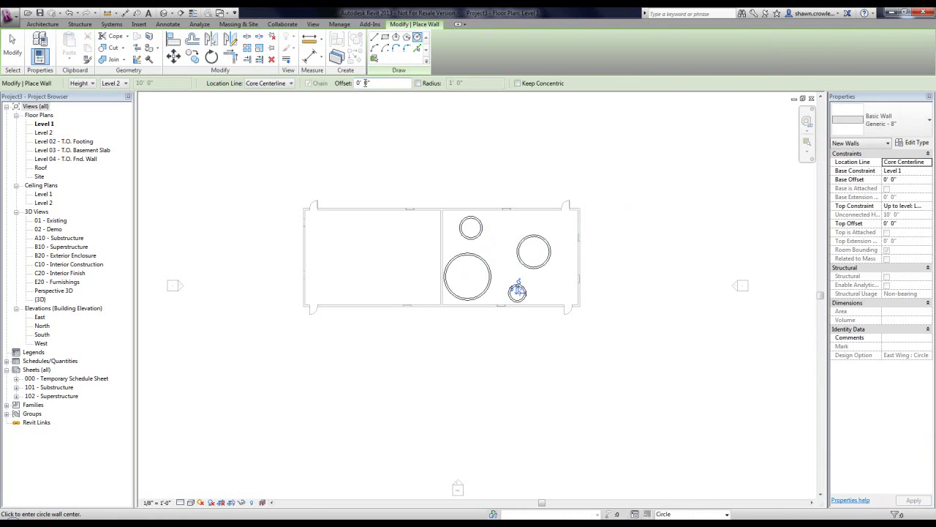
Finish editing the East Wing's Circle option and start editing the West Wing's Straight option.
{"action": "left_click", "coordinate": [339, 24]}
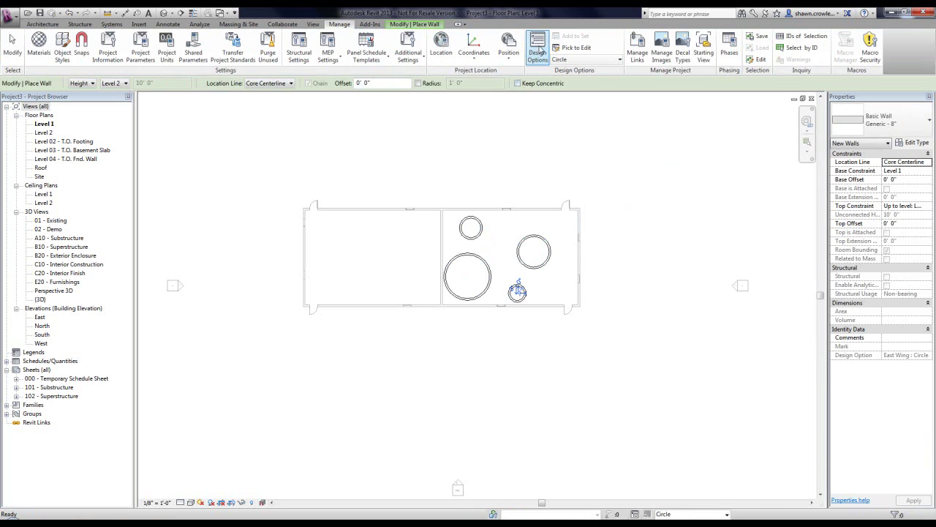
{"action": "left_click", "coordinate": [537, 48]}
{"action": "left_click", "coordinate": [767, 191]}
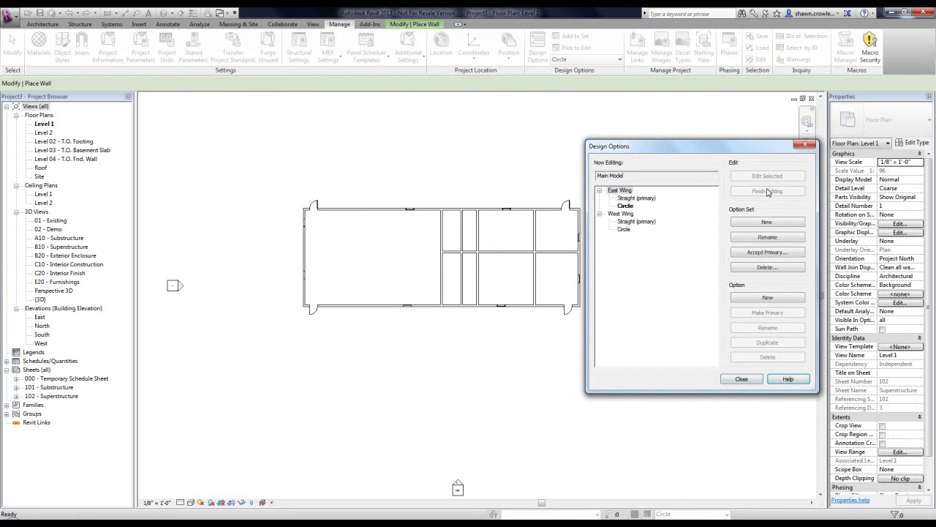
{"action": "left_click", "coordinate": [638, 221]}
{"action": "left_click", "coordinate": [761, 176]}
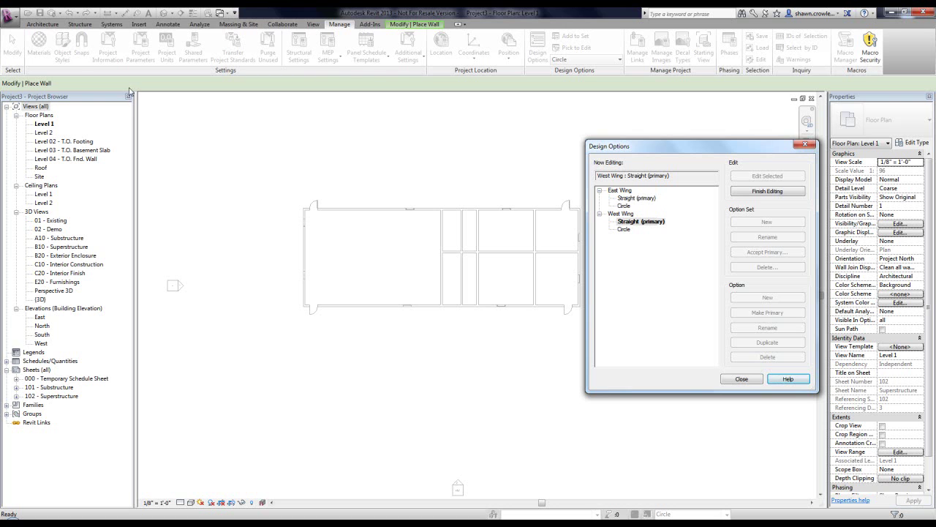
{"action": "left_click", "coordinate": [44, 28]}
{"action": "left_click", "coordinate": [741, 379]}
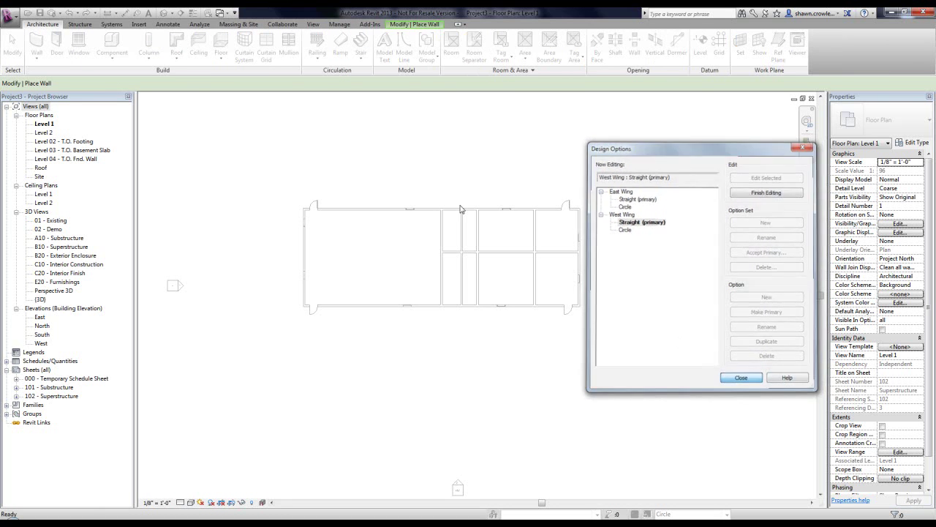
Draw a straight wall from the north wall to the south wall in the western part of the west room.
{"action": "left_click", "coordinate": [339, 209]}
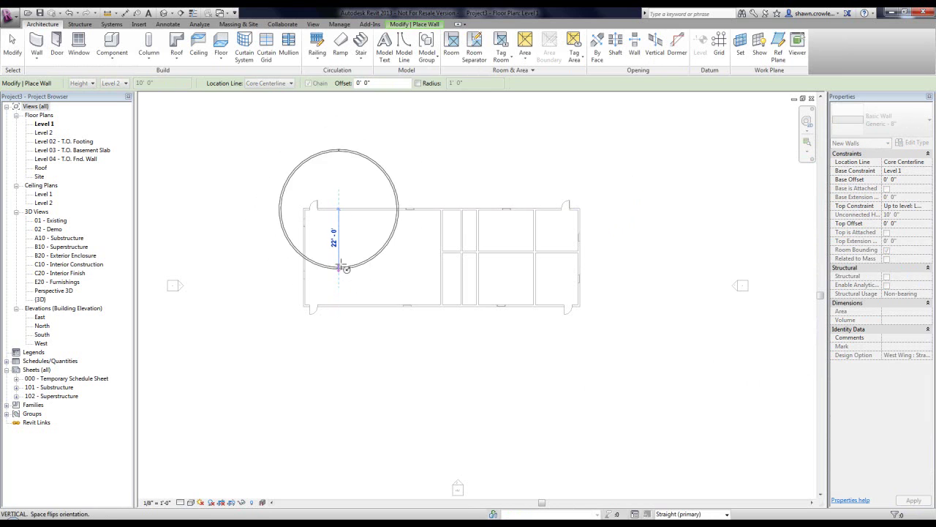
{"action": "key", "text": "Escape"}
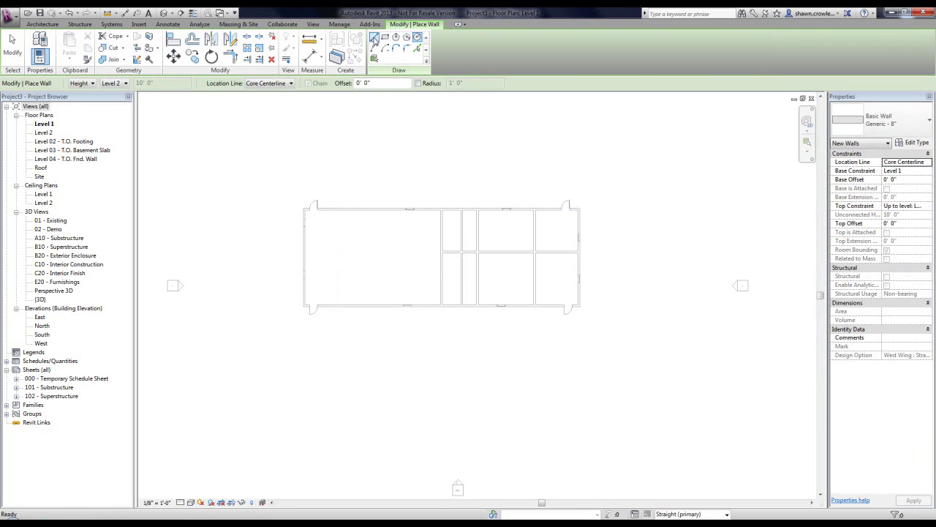
{"action": "left_click", "coordinate": [341, 210]}
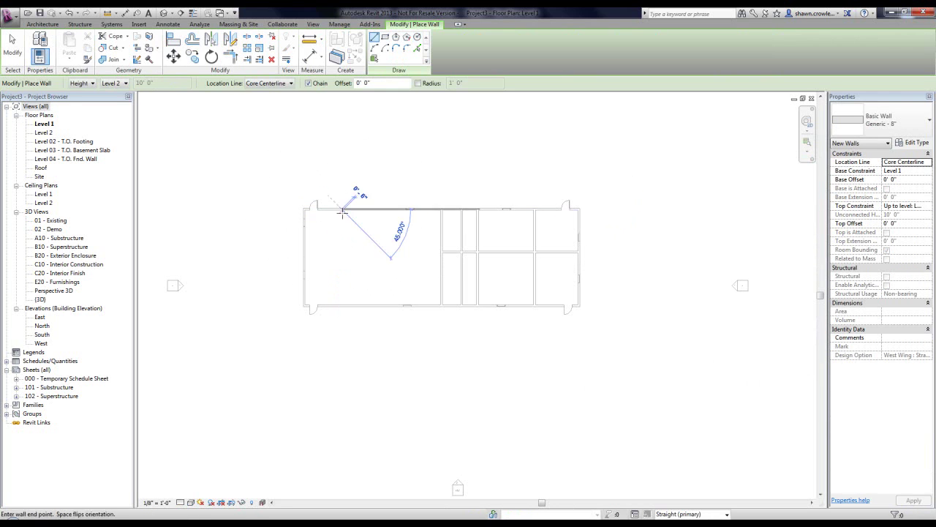
{"action": "left_click", "coordinate": [341, 302]}
{"action": "key", "text": "Escape"}
Add an east-west wall across the middle of the west room and a second north-south wall about 36' long.
{"action": "left_click", "coordinate": [306, 256]}
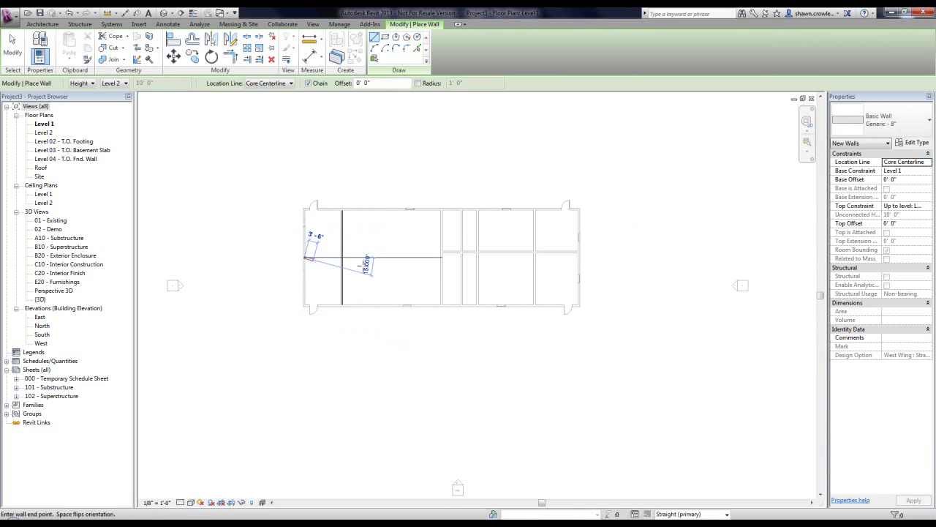
{"action": "left_click", "coordinate": [441, 256]}
{"action": "key", "text": "Escape"}
{"action": "left_click", "coordinate": [379, 211]}
{"action": "left_click", "coordinate": [379, 302]}
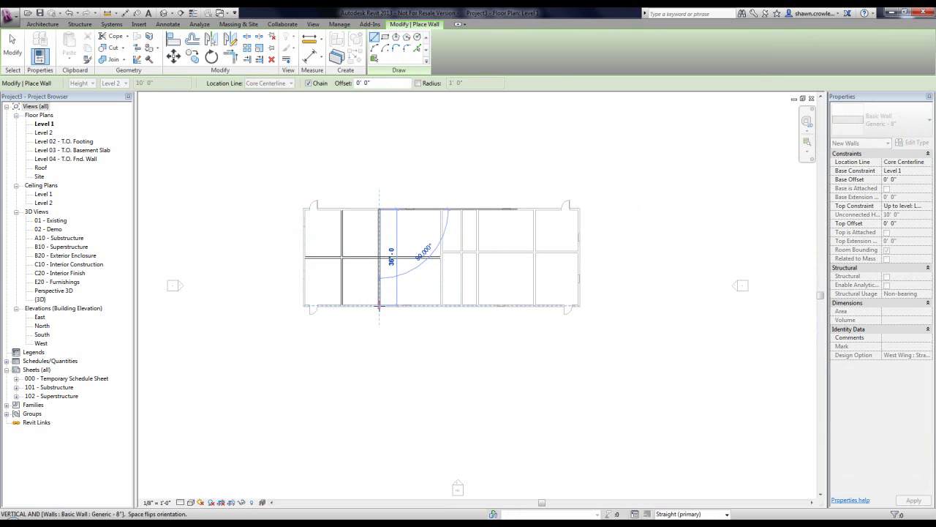
{"action": "key", "text": "Escape"}
{"action": "key", "text": "Escape"}
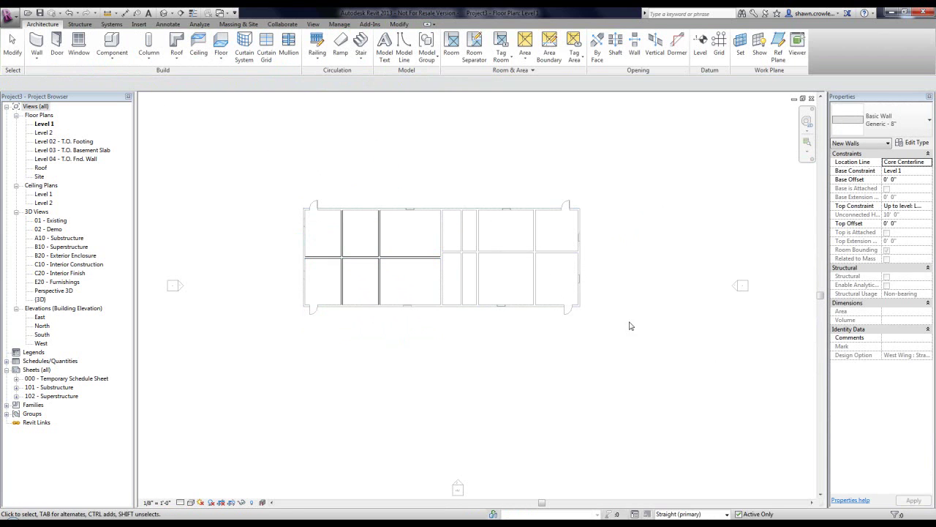
Finish editing the West Wing's Straight option and start editing its Circle option.
{"action": "left_click", "coordinate": [635, 513]}
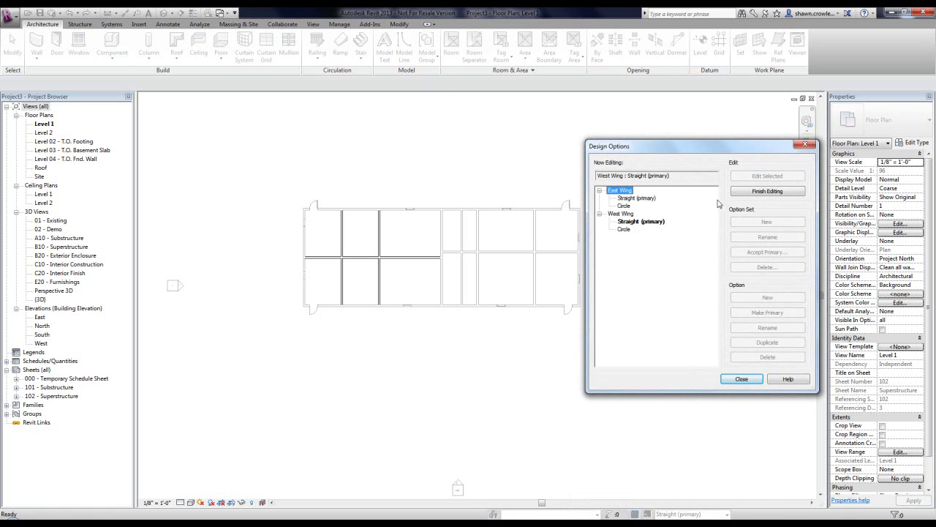
{"action": "left_click", "coordinate": [746, 191]}
{"action": "left_click", "coordinate": [624, 229]}
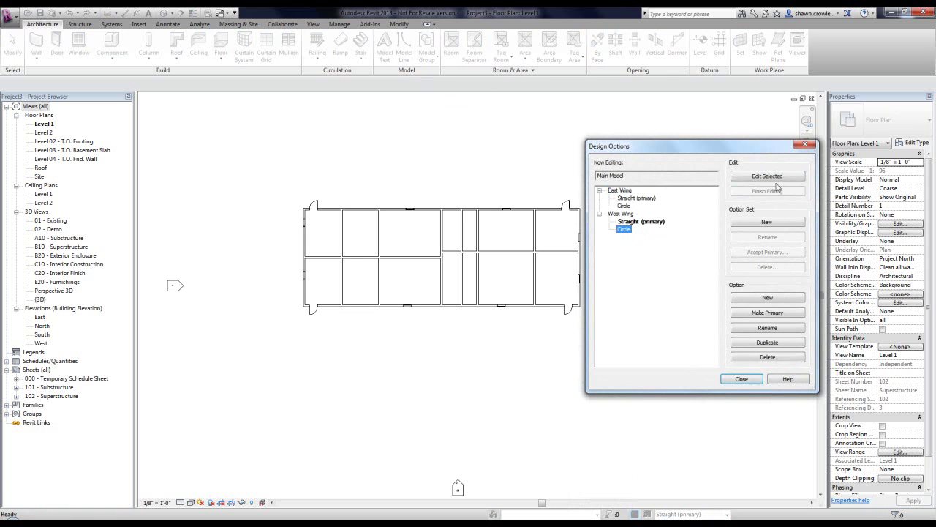
{"action": "left_click", "coordinate": [768, 176]}
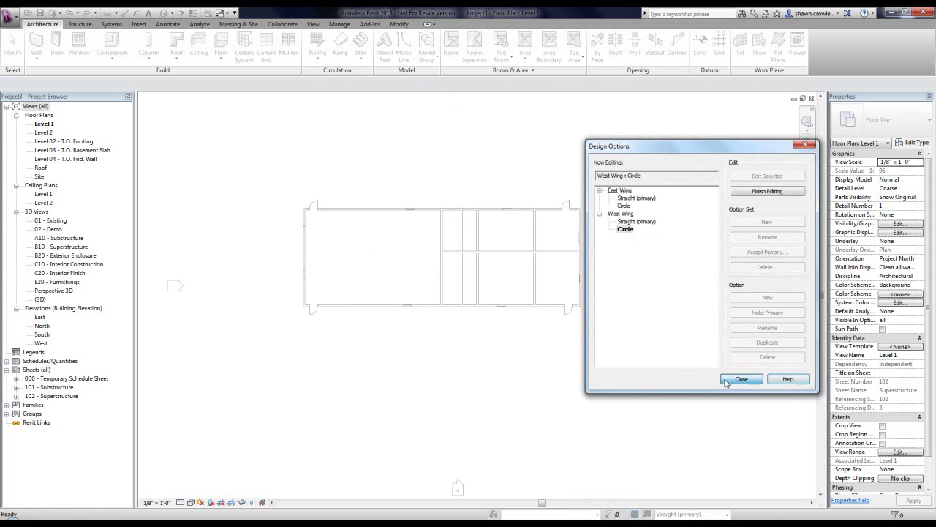
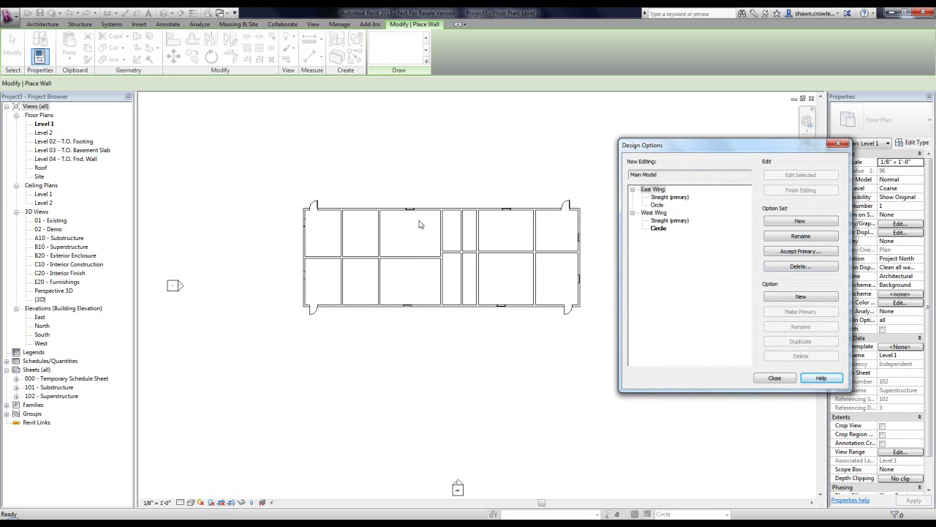
Close the Design Options dialog and end wall placement.
{"action": "left_click", "coordinate": [775, 379]}
{"action": "key", "text": "Escape"}
{"action": "key", "text": "Escape"}
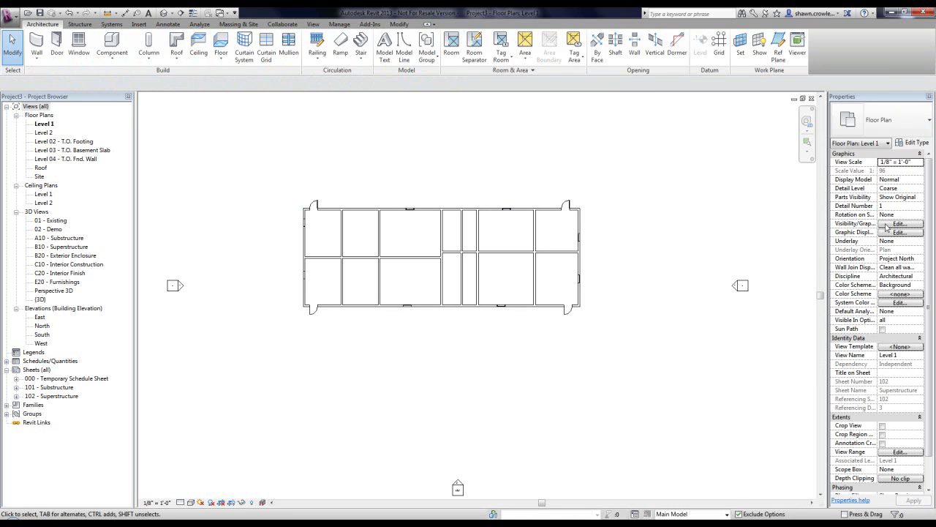
In the Level 1 plan's visibility/graphic overrides, set the East Wing design option to Circle.
{"action": "left_click", "coordinate": [899, 224]}
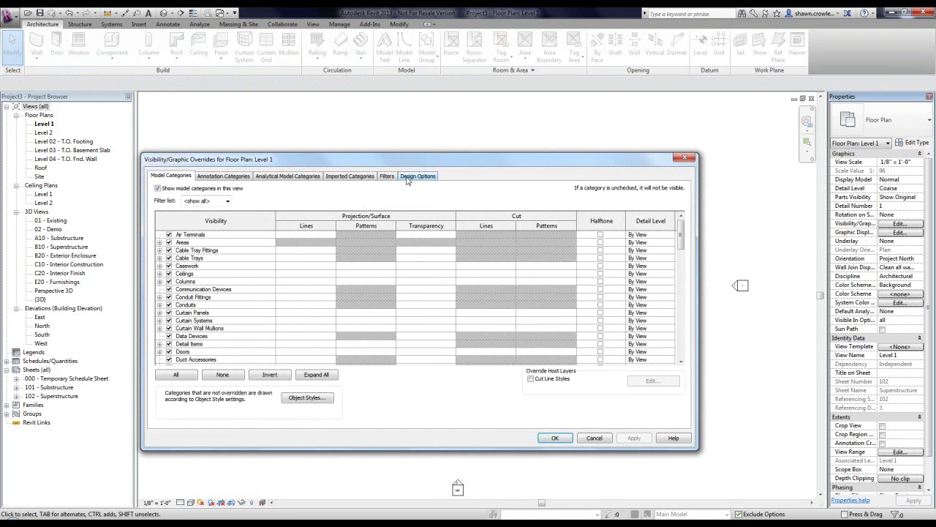
{"action": "left_click", "coordinate": [420, 177]}
{"action": "left_click_drag", "start_coordinate": [423, 162], "coordinate": [490, 332]}
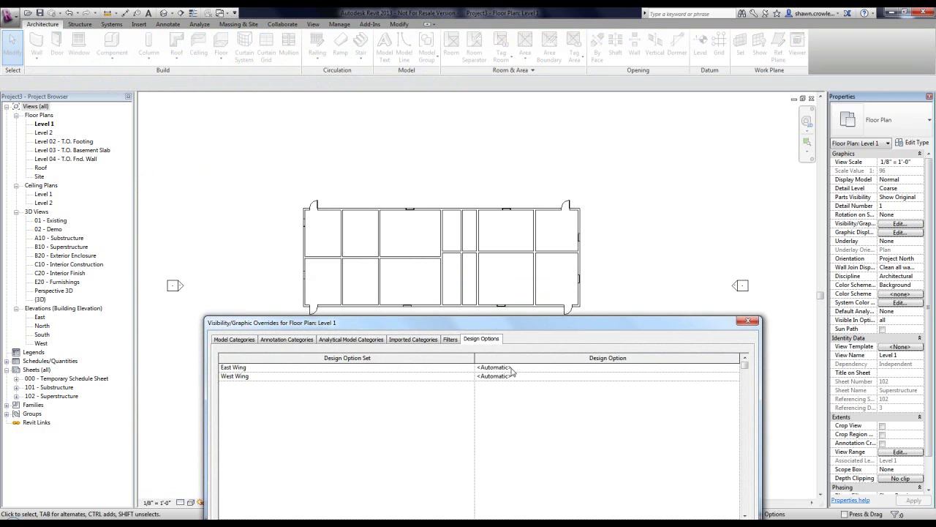
{"action": "left_click", "coordinate": [687, 369]}
{"action": "left_click", "coordinate": [688, 369]}
{"action": "left_click", "coordinate": [485, 391]}
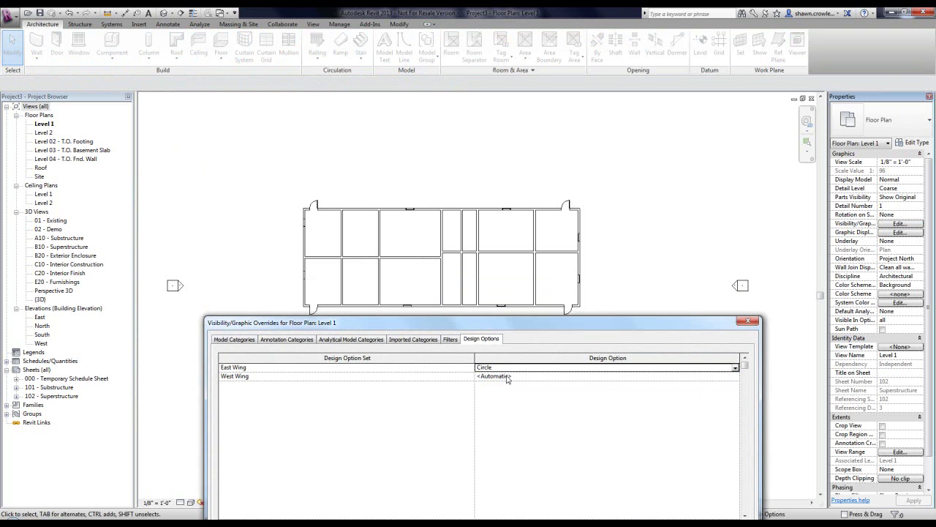
Set the West Wing design option override to Circle and apply the overrides to the plan.
{"action": "left_click", "coordinate": [508, 376]}
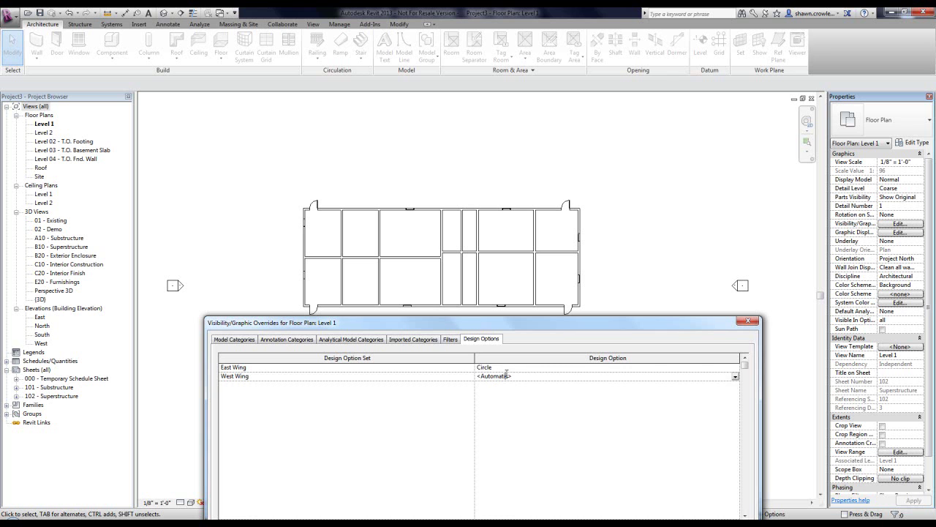
{"action": "left_click", "coordinate": [735, 378]}
{"action": "left_click", "coordinate": [487, 401]}
{"action": "left_click_drag", "start_coordinate": [526, 333], "coordinate": [550, 353]}
{"action": "left_click", "coordinate": [682, 429]}
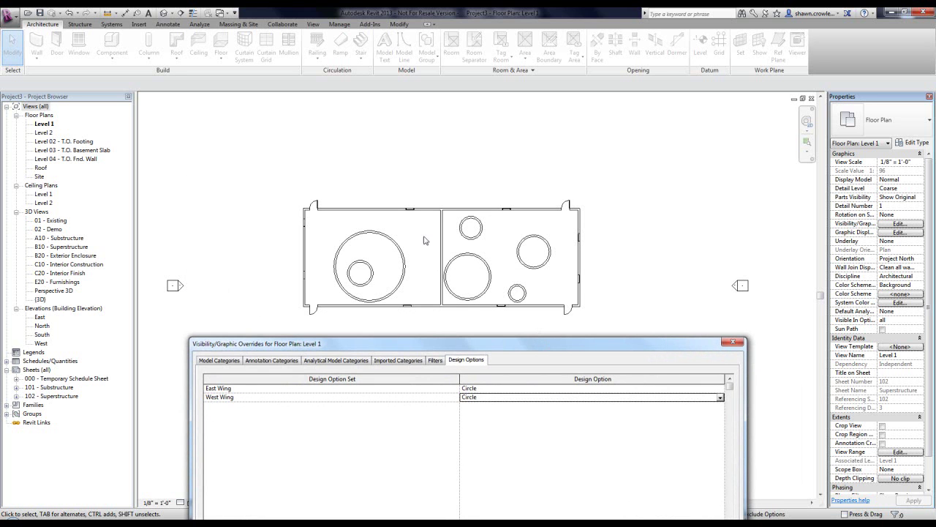
Reset the East Wing and West Wing design option overrides to <Automatic> and accept the visibility settings.
{"action": "left_click", "coordinate": [720, 397]}
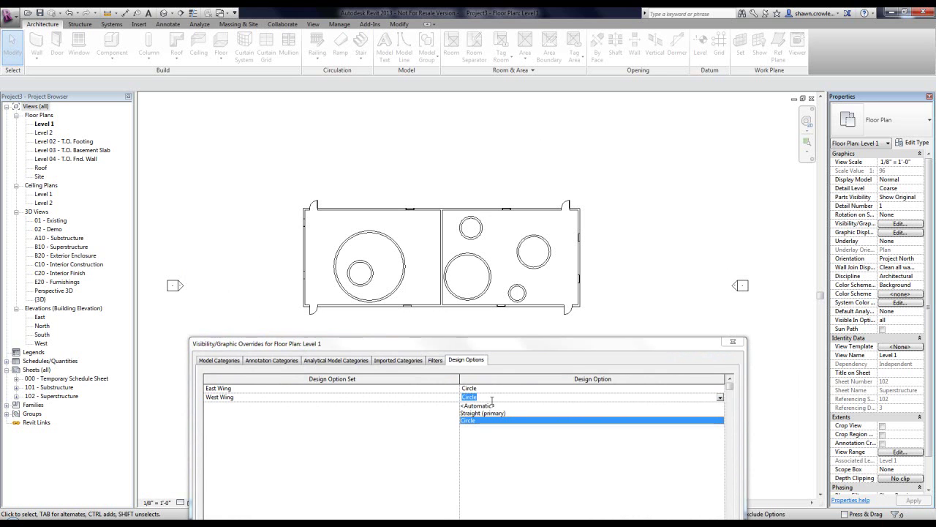
{"action": "left_click", "coordinate": [483, 388]}
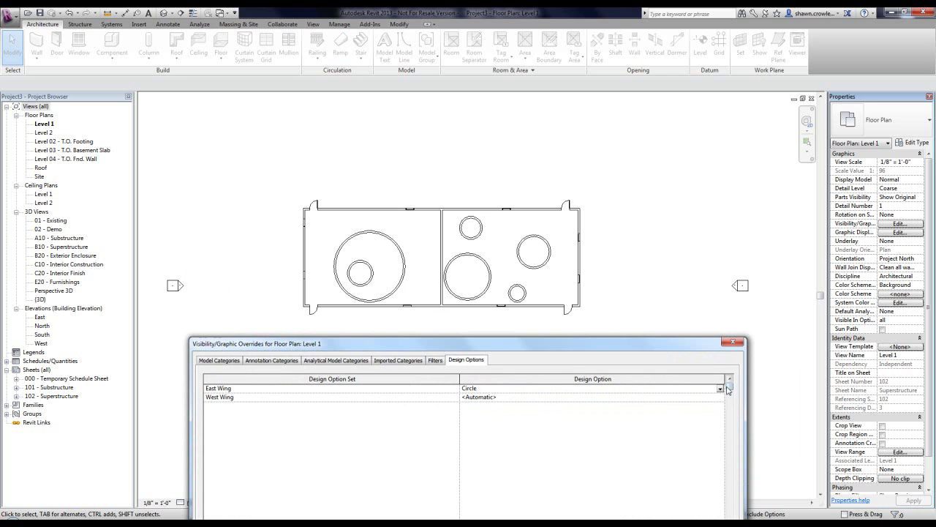
{"action": "left_click", "coordinate": [495, 397]}
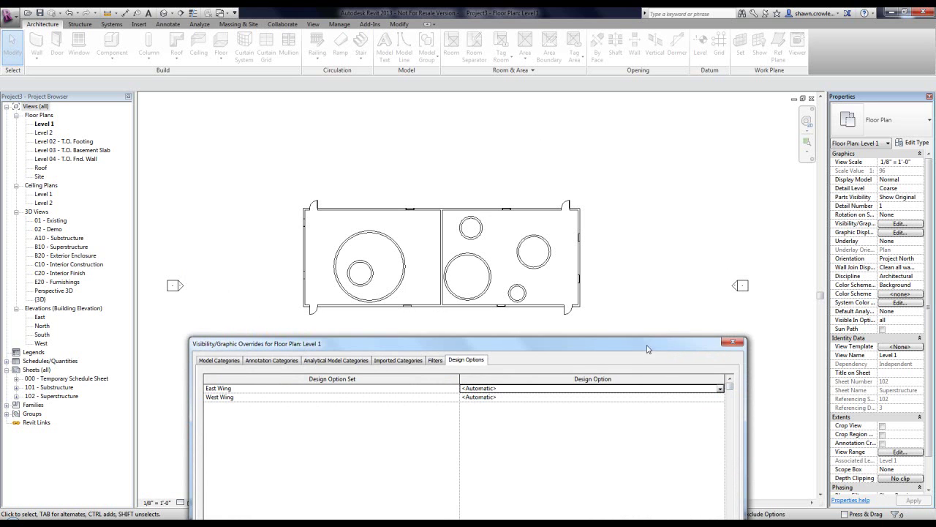
{"action": "left_click_drag", "start_coordinate": [648, 344], "coordinate": [629, 175]}
{"action": "left_click", "coordinate": [584, 454]}
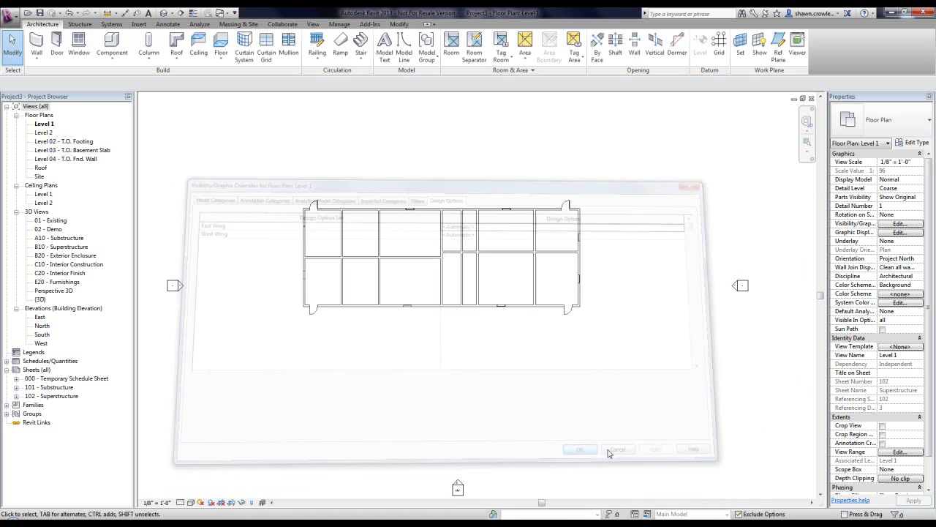
Make Circle the primary option in both the East Wing and West Wing sets and close the Design Options dialog.
{"action": "left_click", "coordinate": [634, 515]}
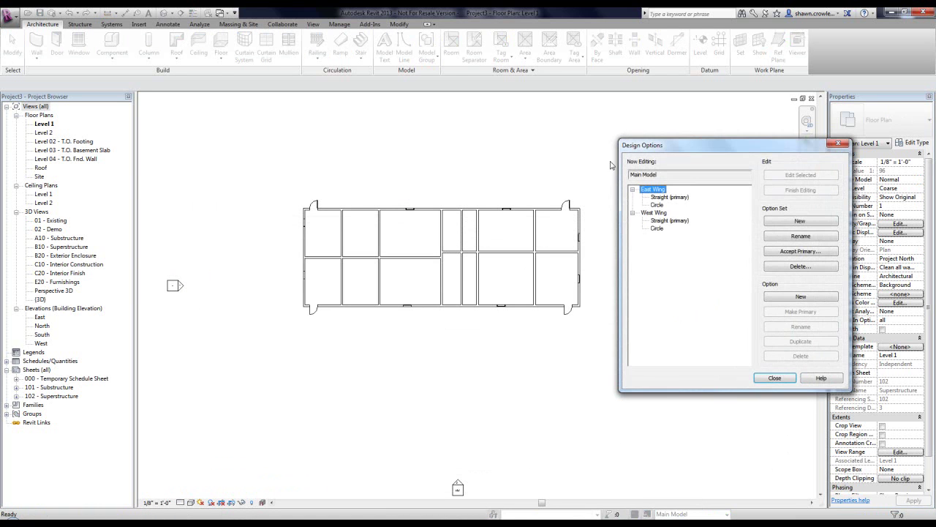
{"action": "left_click", "coordinate": [658, 205]}
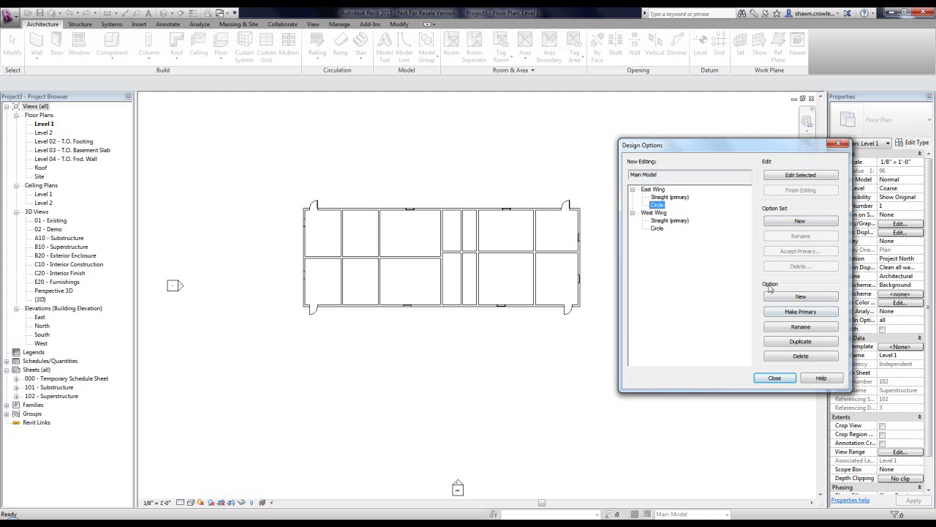
{"action": "left_click", "coordinate": [792, 314]}
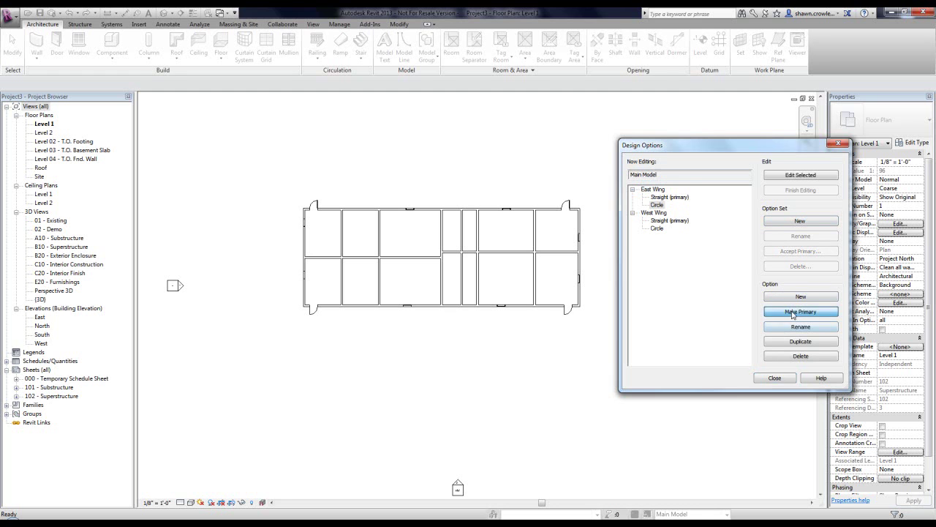
{"action": "left_click", "coordinate": [658, 228]}
{"action": "left_click", "coordinate": [801, 314]}
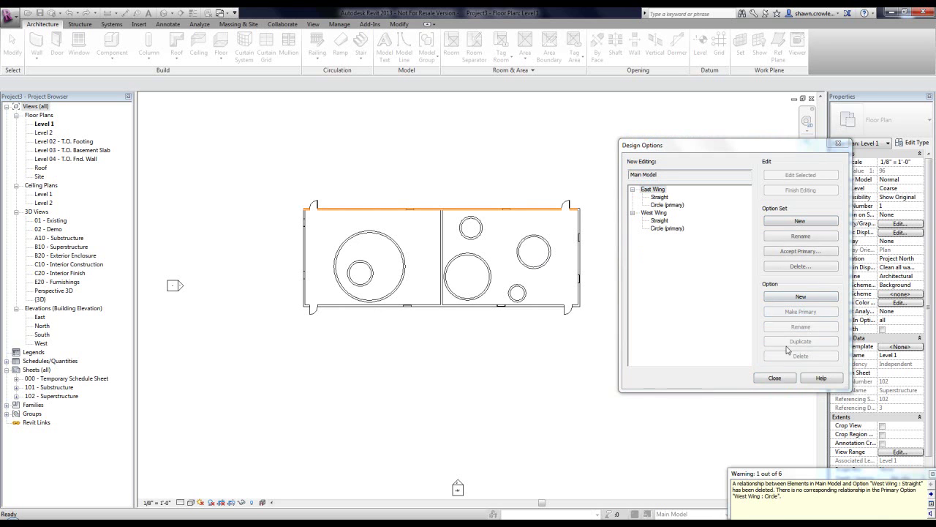
{"action": "left_click", "coordinate": [774, 377]}
{"action": "middle_click_drag", "start_coordinate": [514, 266], "coordinate": [504, 262]}
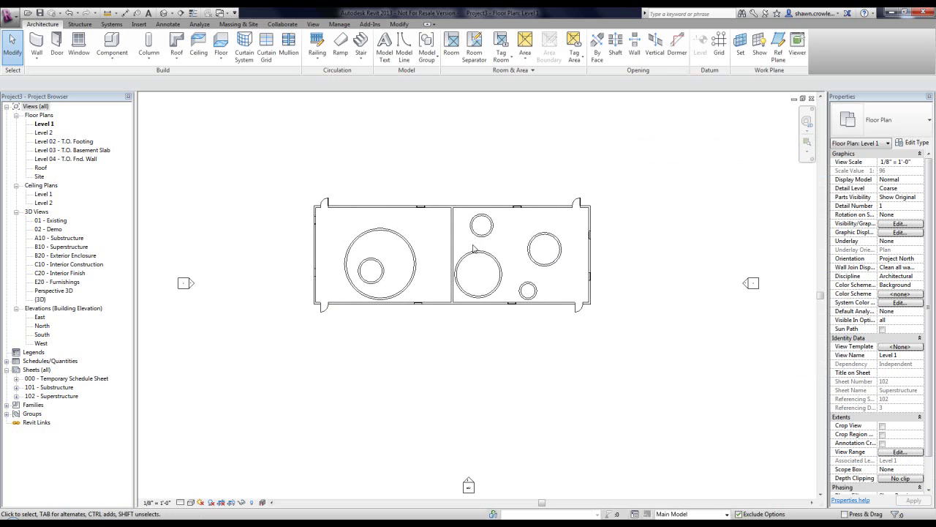
{"action": "middle_click_drag", "start_coordinate": [465, 249], "coordinate": [450, 262]}
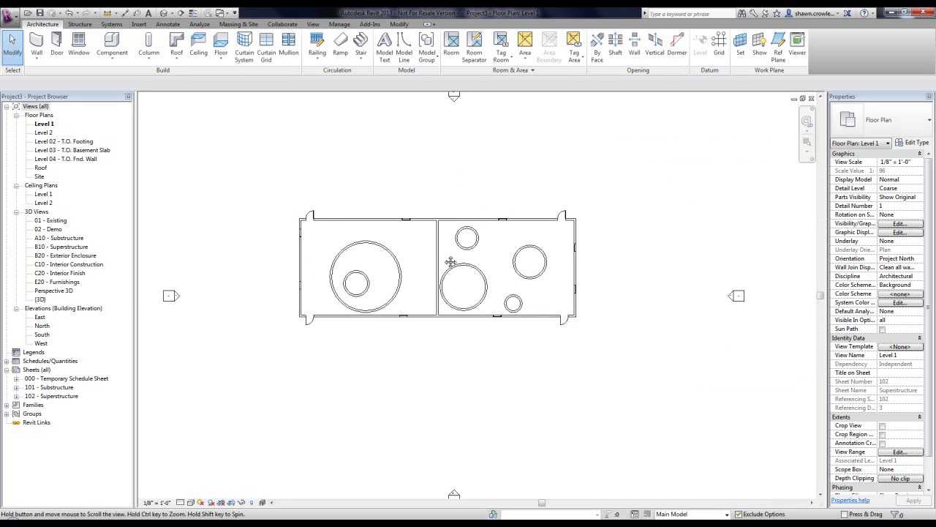
{"action": "scroll", "coordinate": [418, 252], "scroll_direction": "up", "scroll_amount": 1}
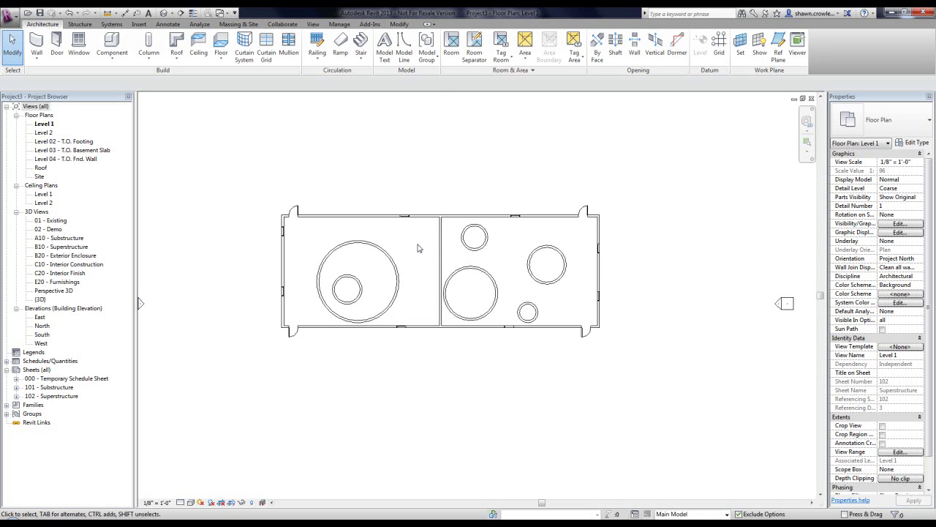
Make Straight the primary option of the East Wing set.
{"action": "left_click", "coordinate": [634, 513]}
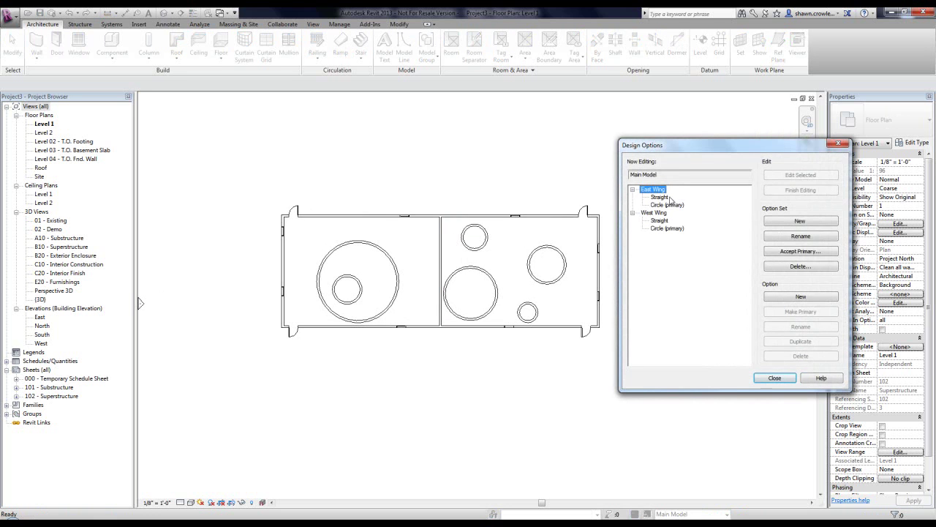
{"action": "left_click", "coordinate": [660, 197]}
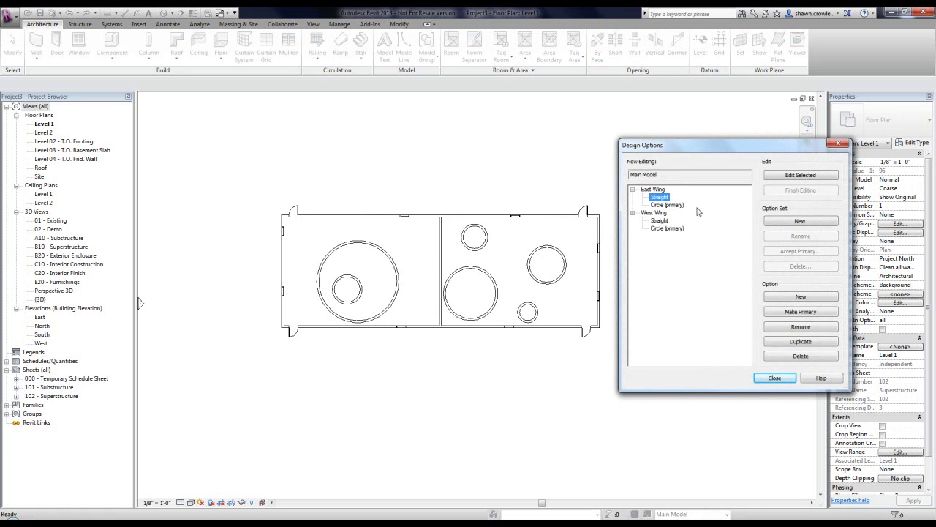
{"action": "left_click", "coordinate": [801, 312]}
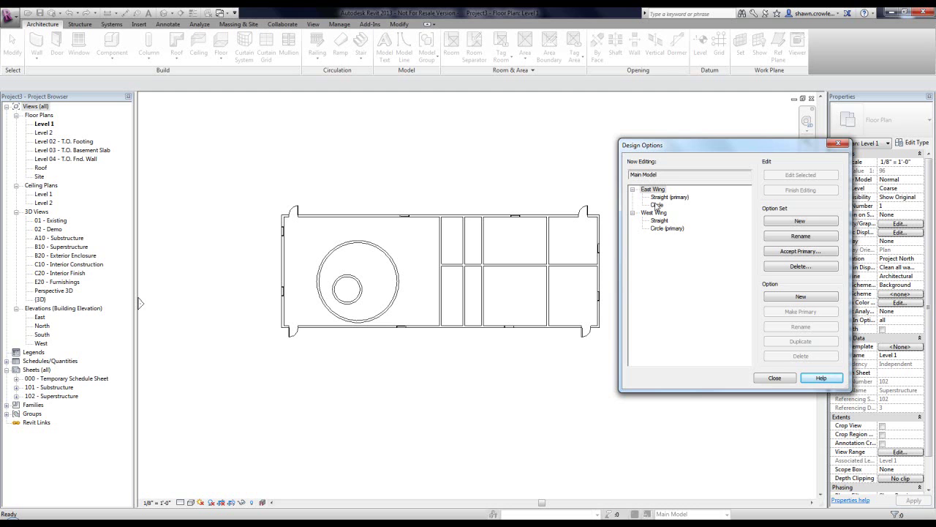
Make Circle the primary option of the East Wing set and Straight the primary option of the West Wing set.
{"action": "left_click_drag", "start_coordinate": [696, 149], "coordinate": [699, 142]}
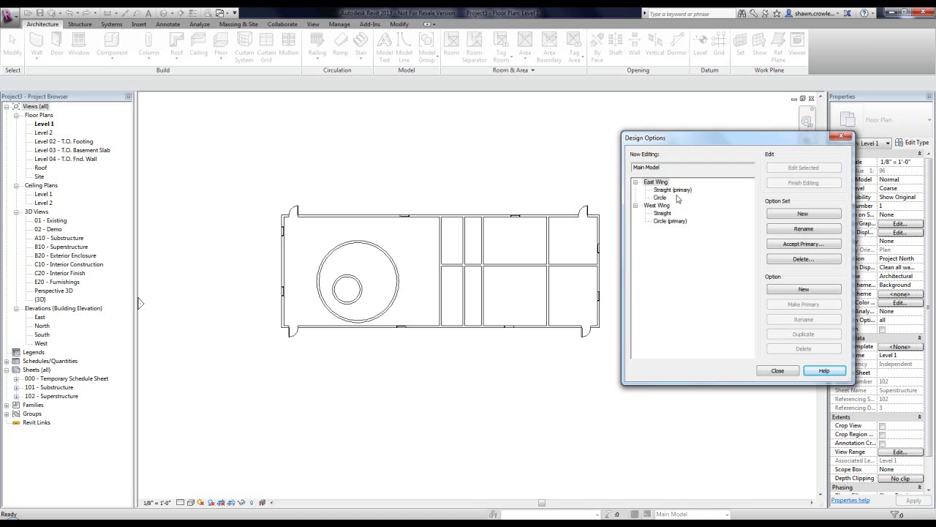
{"action": "left_click", "coordinate": [660, 197]}
{"action": "left_click", "coordinate": [814, 304]}
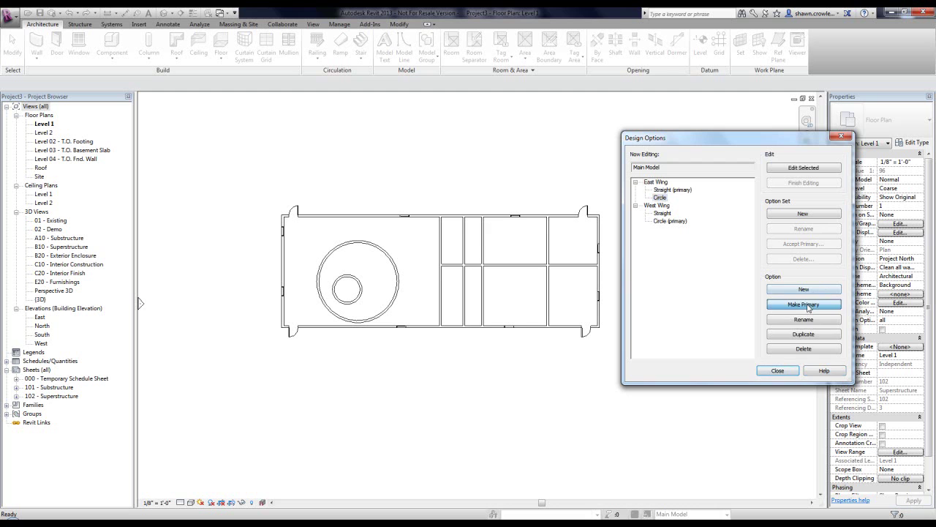
{"action": "left_click", "coordinate": [654, 212]}
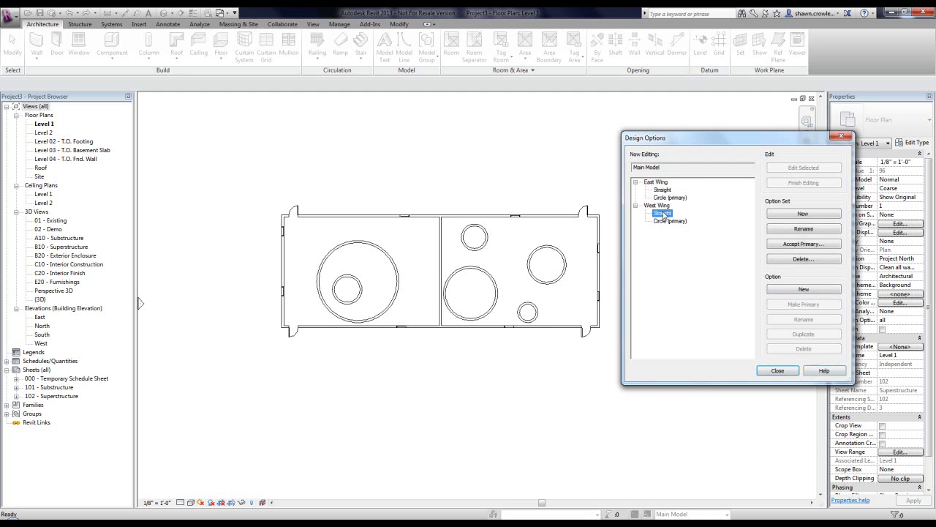
{"action": "left_click", "coordinate": [802, 302]}
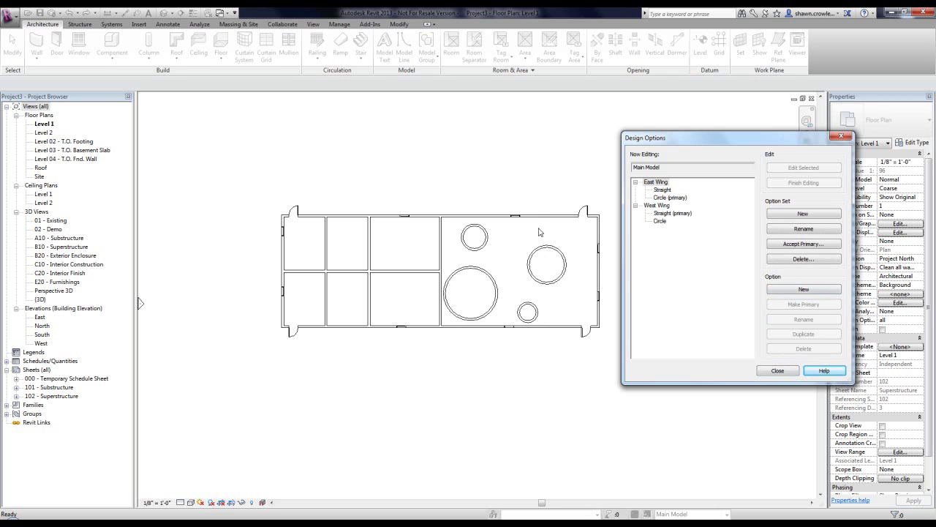
Accept the East Wing's primary Circle option into the main model, confirm deleting the option set, and close the Design Options dialog.
{"action": "left_click", "coordinate": [659, 182]}
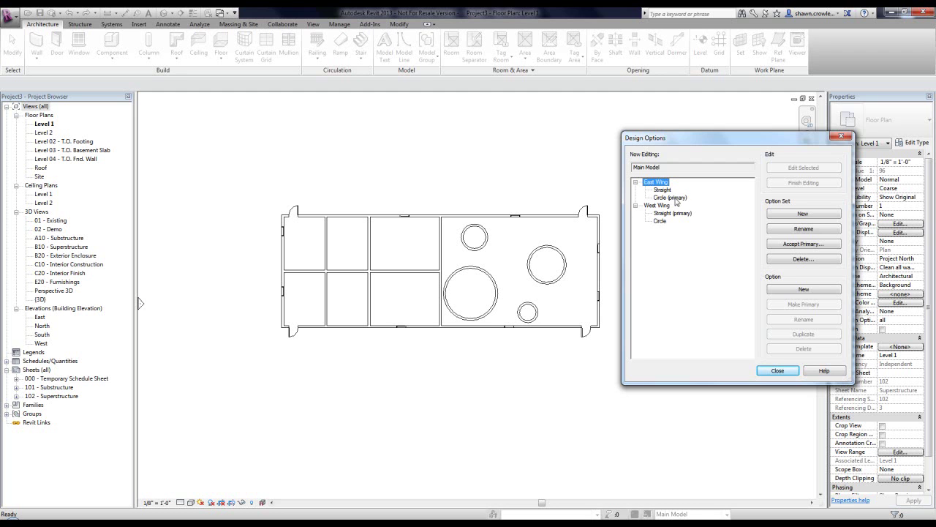
{"action": "left_click", "coordinate": [668, 198]}
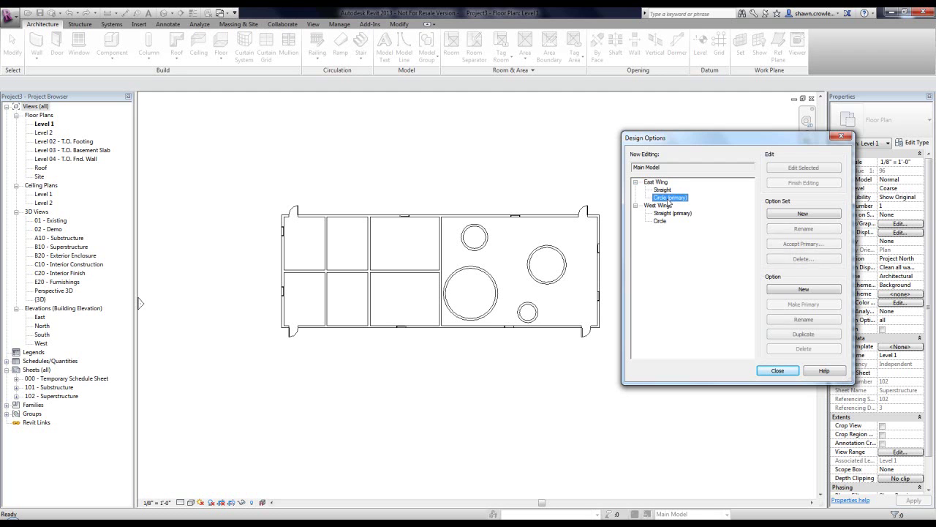
{"action": "left_click", "coordinate": [657, 182]}
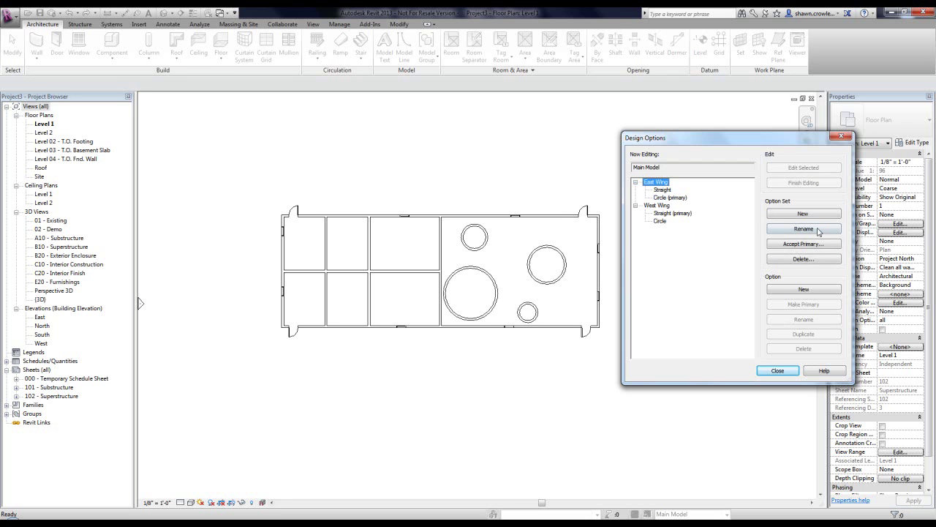
{"action": "left_click", "coordinate": [807, 259]}
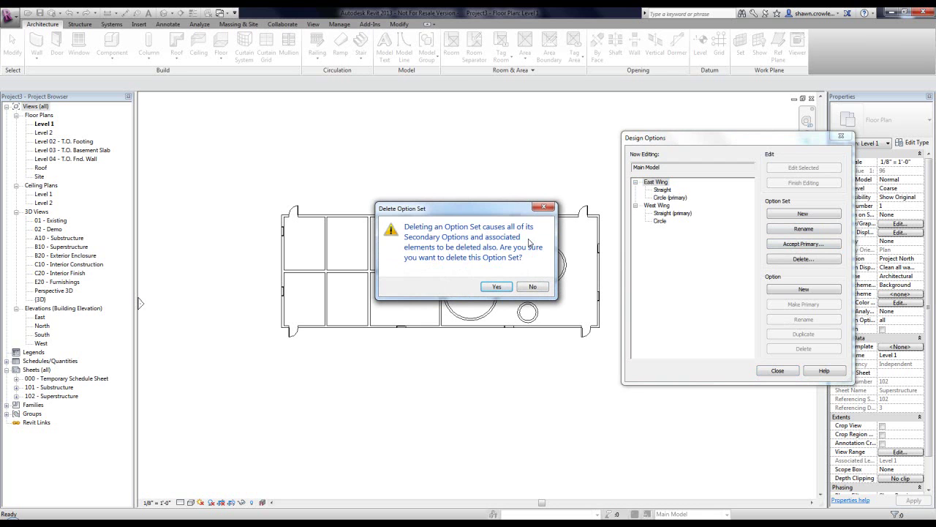
{"action": "left_click", "coordinate": [496, 286]}
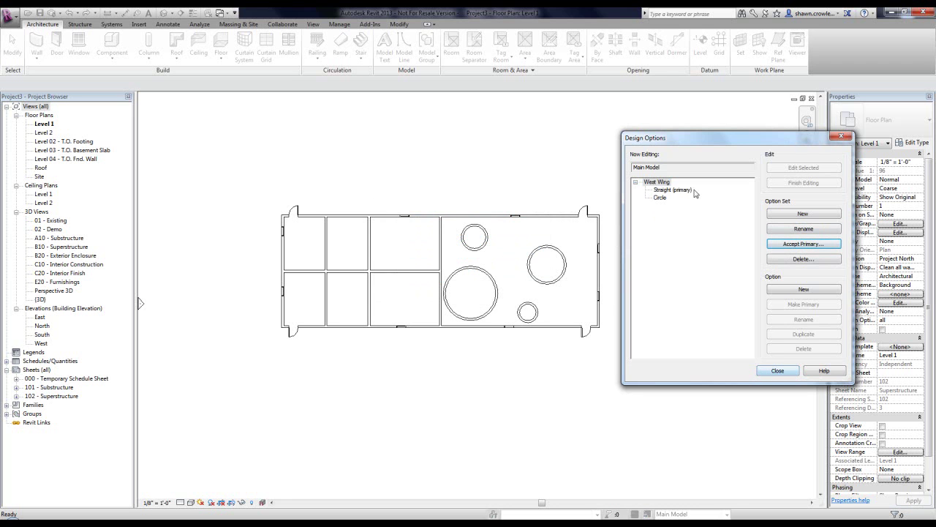
{"action": "left_click", "coordinate": [774, 372]}
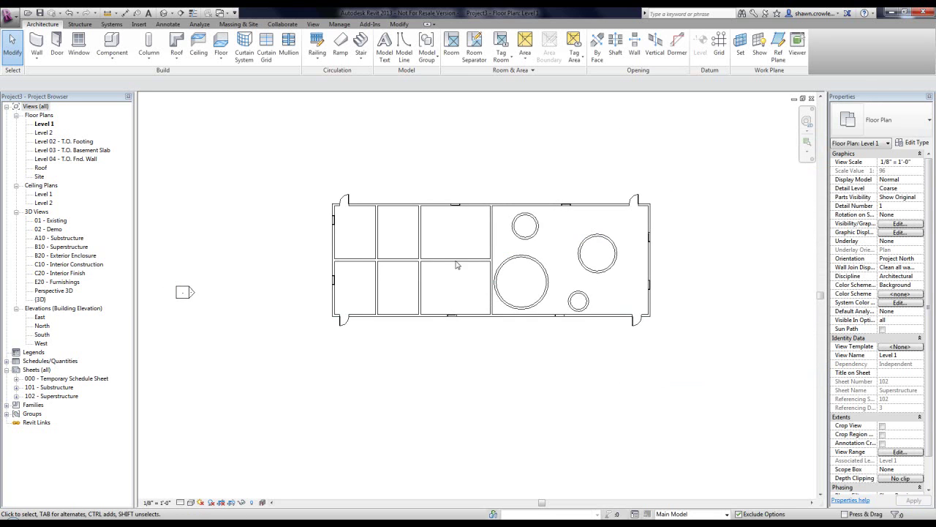
{"action": "scroll", "coordinate": [455, 263], "scroll_direction": "up", "scroll_amount": 2}
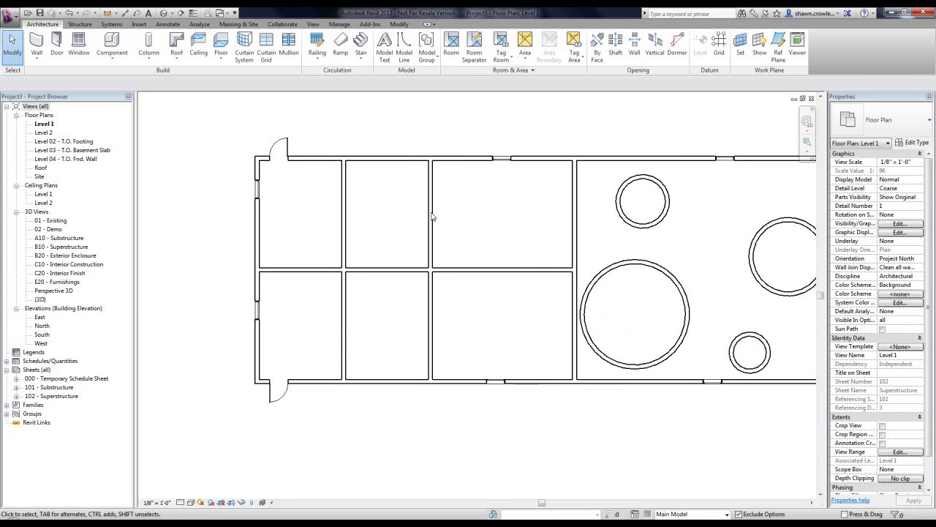
{"action": "scroll", "coordinate": [449, 245], "scroll_direction": "down", "scroll_amount": 2}
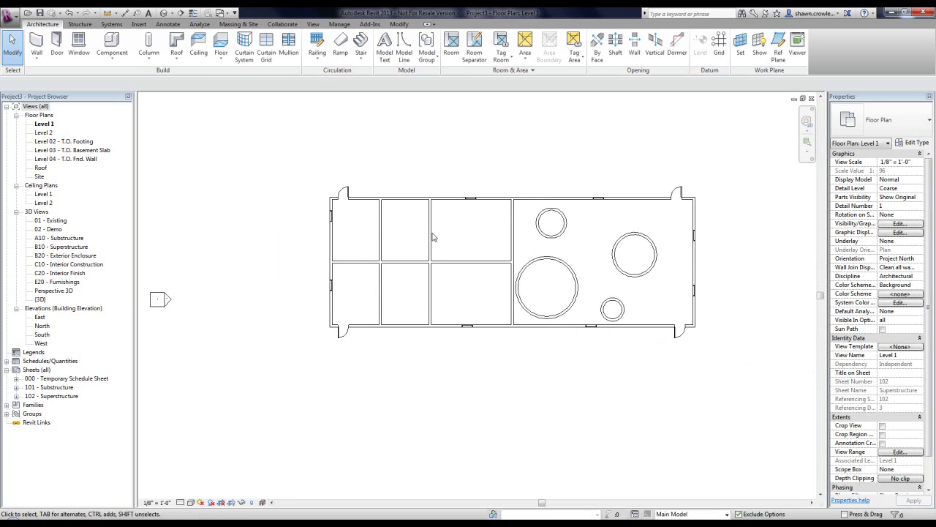
Start editing the West Wing's Straight option to check which walls belong to it, and finish editing it.
{"action": "left_click", "coordinate": [633, 514]}
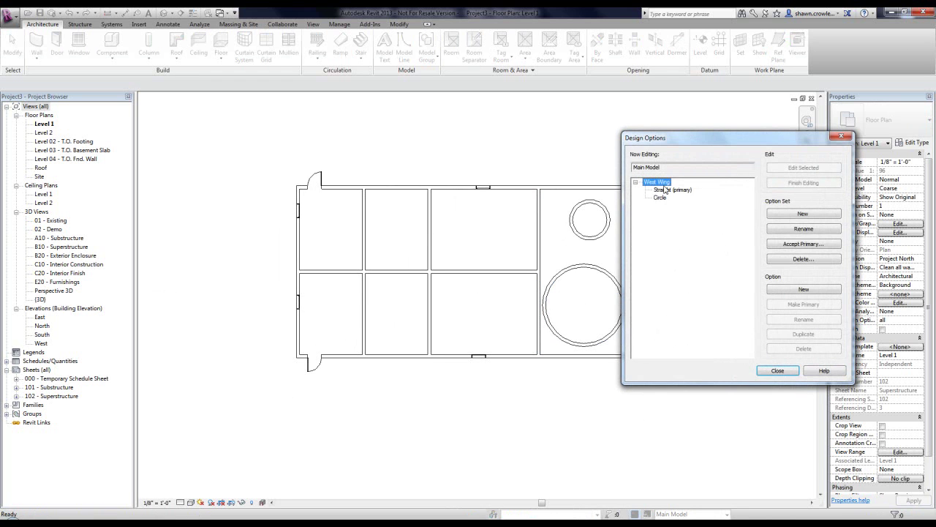
{"action": "left_click", "coordinate": [664, 192]}
{"action": "left_click", "coordinate": [804, 167]}
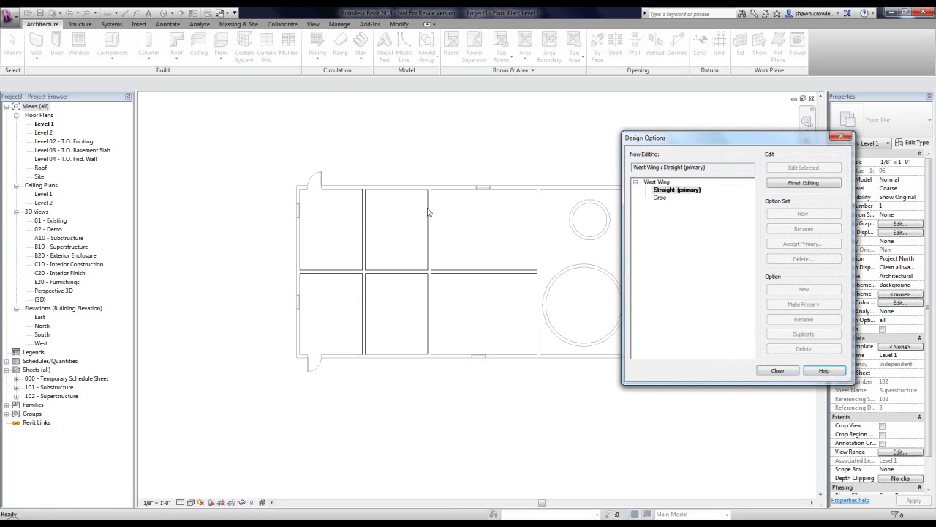
{"action": "left_click", "coordinate": [777, 370]}
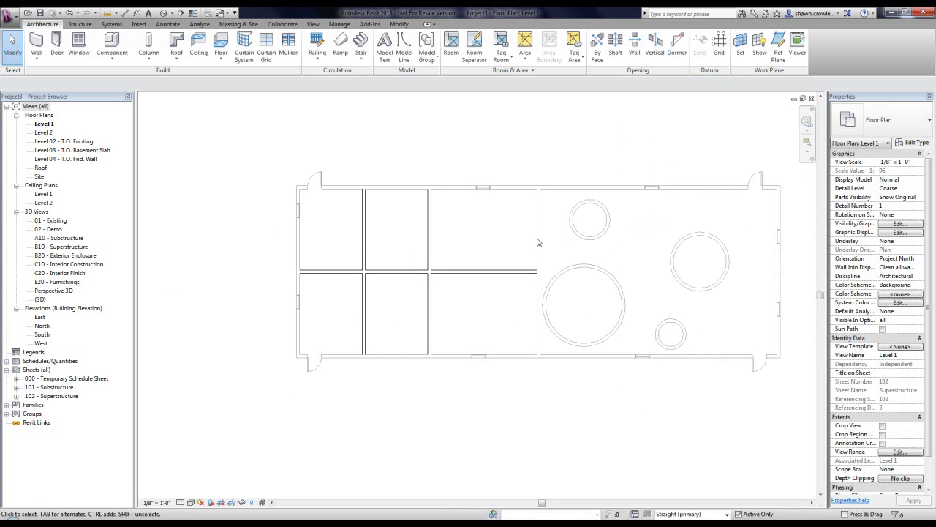
{"action": "left_click", "coordinate": [634, 514]}
{"action": "left_click", "coordinate": [779, 184]}
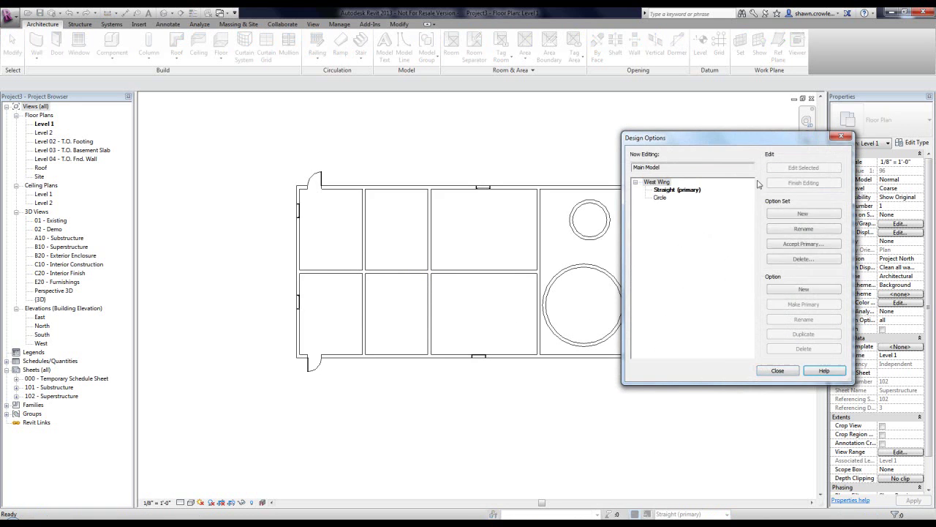
Include option elements in main model selection and set the West Wing's easternmost vertical partition 3'-0" from the wall dividing the two wings.
{"action": "left_click", "coordinate": [841, 137]}
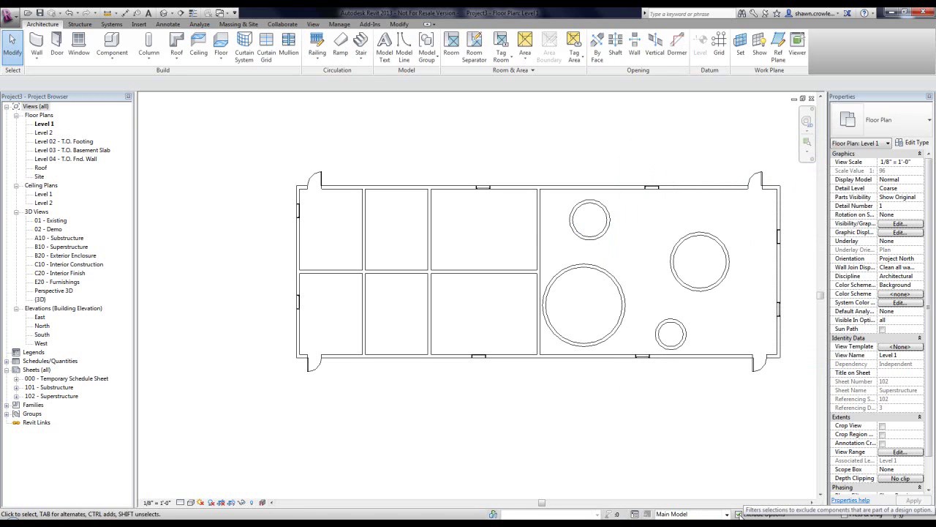
{"action": "left_click", "coordinate": [739, 514]}
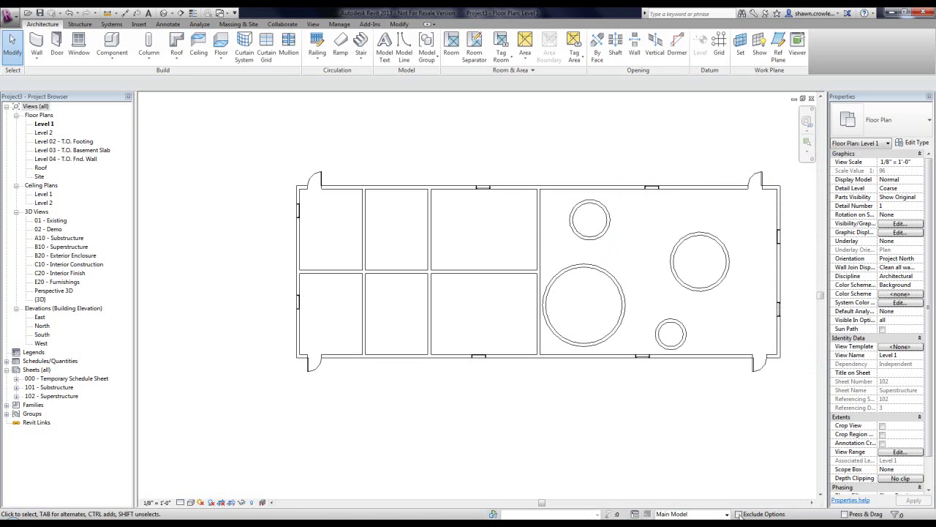
{"action": "left_click", "coordinate": [431, 248]}
{"action": "left_click", "coordinate": [483, 373]}
{"action": "type", "text": "3"}
{"action": "key", "text": "Return"}
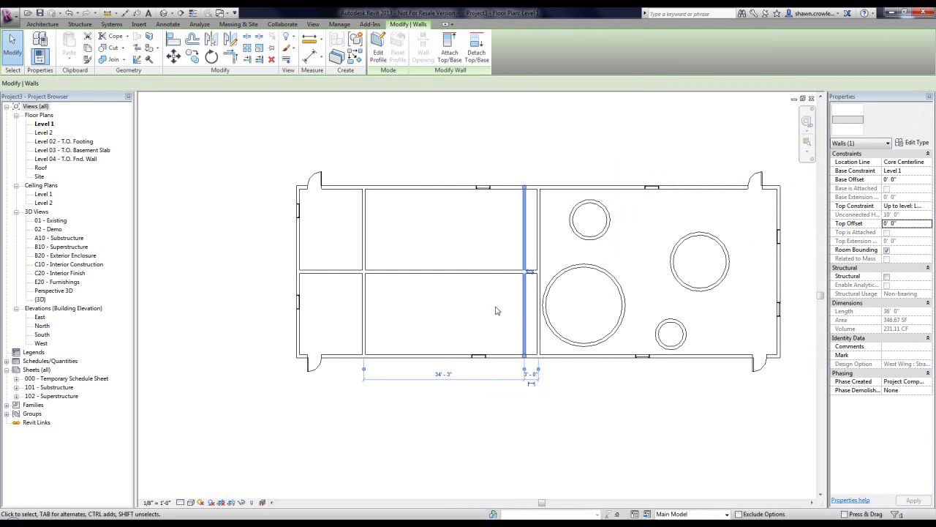
{"action": "left_click", "coordinate": [468, 316]}
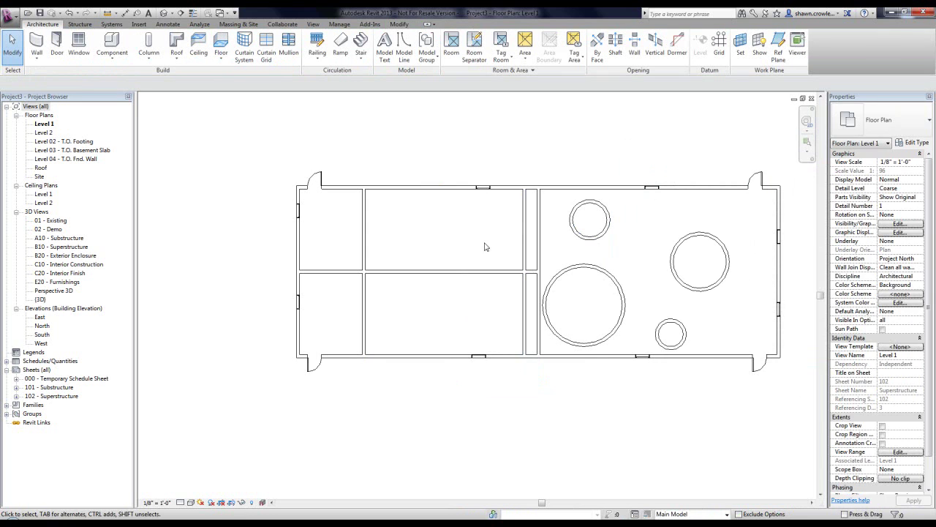
Start editing the West Wing's Straight option and close the Design Options dialog.
{"action": "middle_click_drag", "start_coordinate": [485, 246], "coordinate": [429, 255]}
{"action": "scroll", "coordinate": [429, 255], "scroll_direction": "down", "scroll_amount": 2}
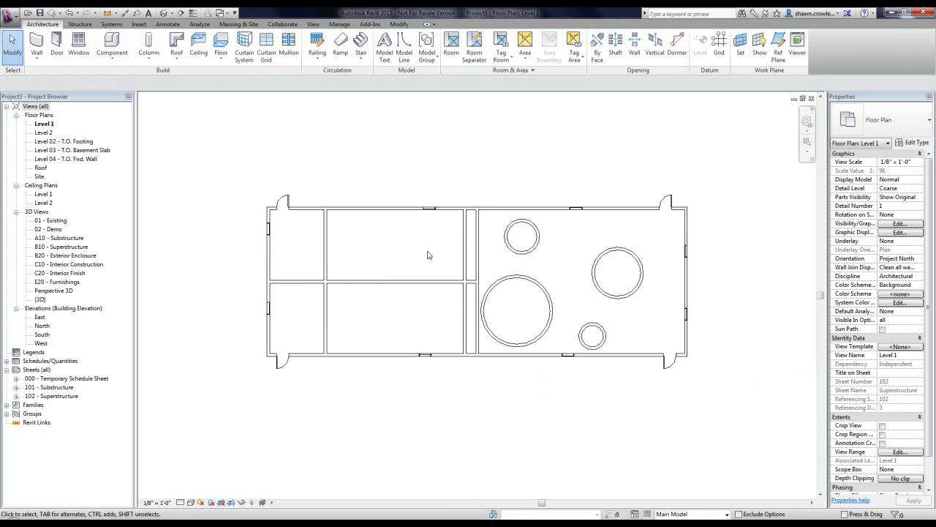
{"action": "left_click", "coordinate": [637, 514]}
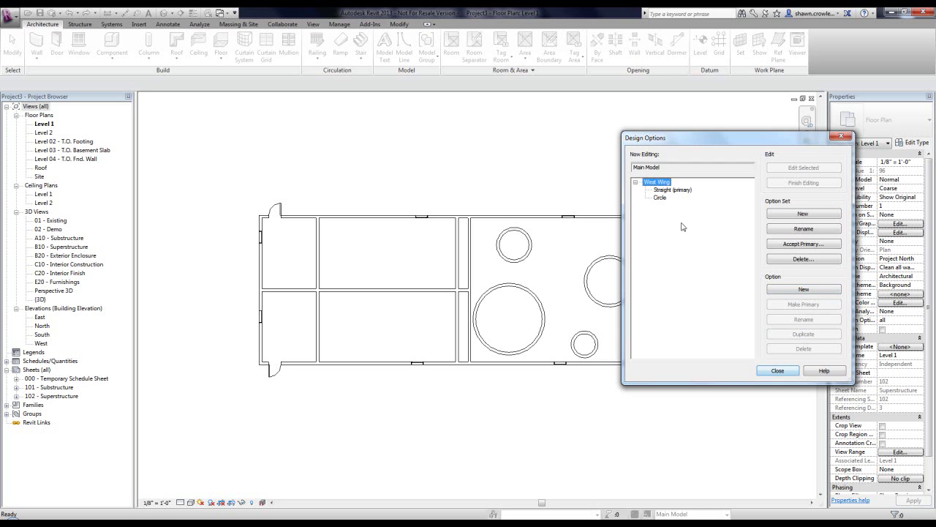
{"action": "left_click", "coordinate": [667, 191]}
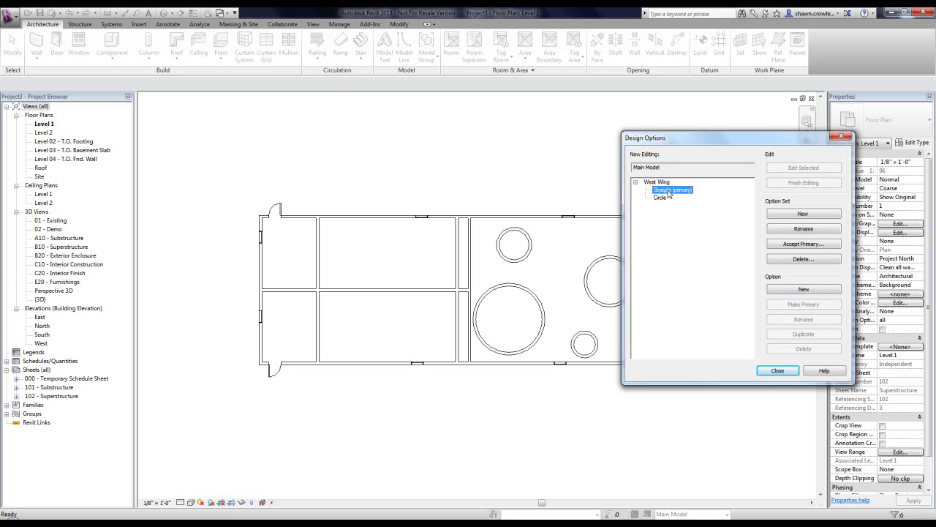
{"action": "left_click", "coordinate": [802, 168]}
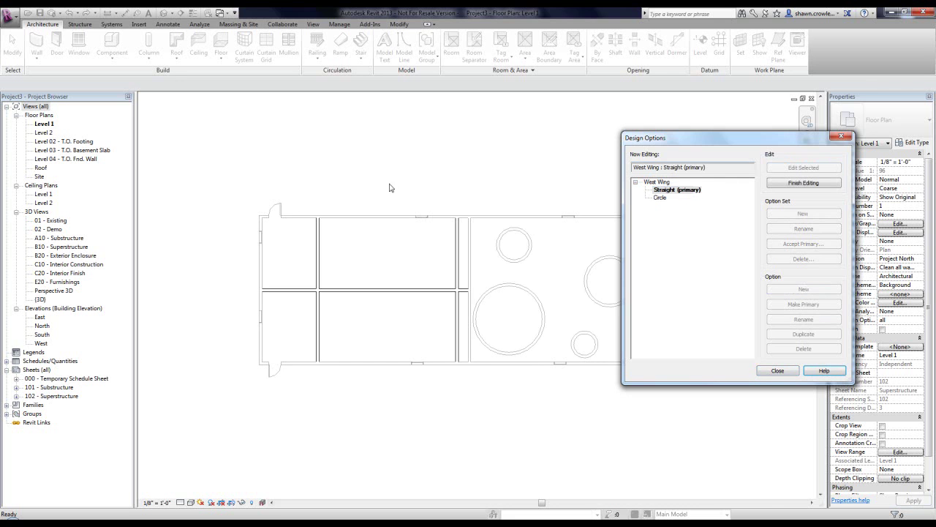
{"action": "left_click", "coordinate": [778, 371]}
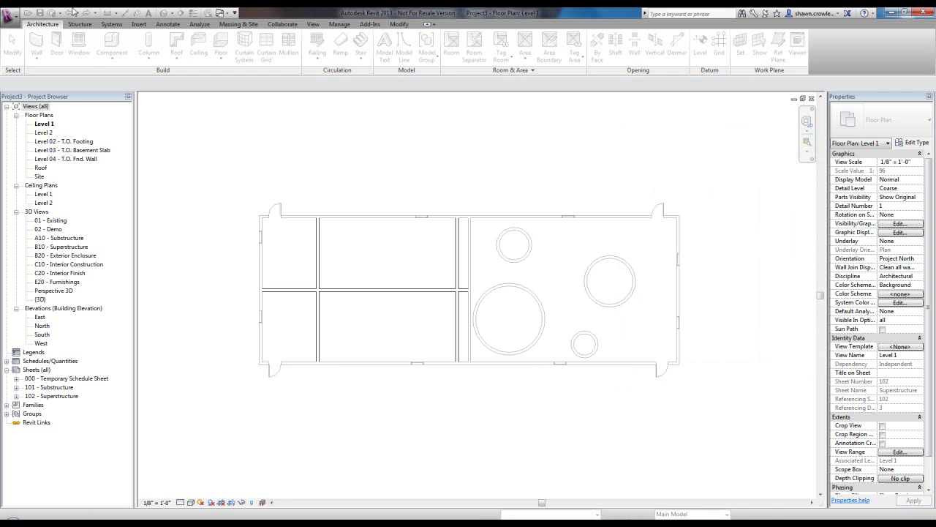
Draw a small circular Generic - 8" wall in the West Wing's lower middle room within the Straight option.
{"action": "left_click", "coordinate": [38, 46]}
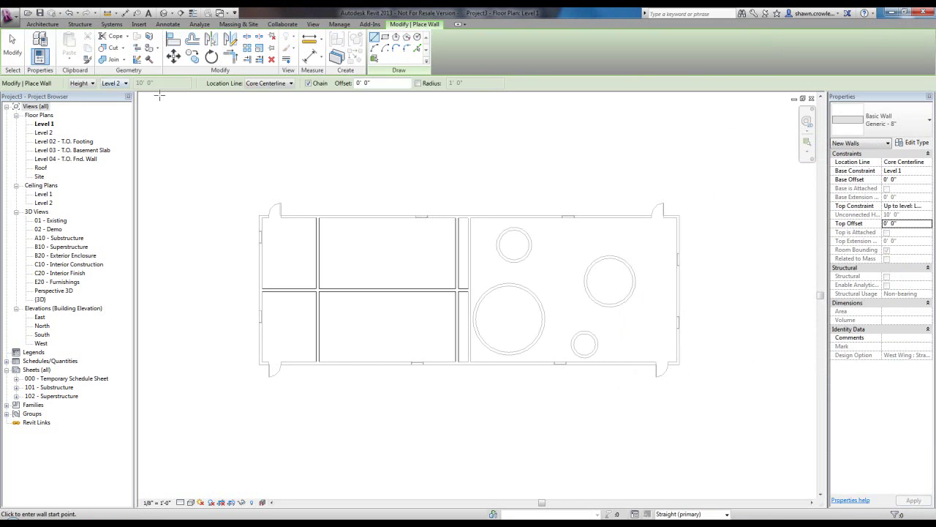
{"action": "left_click", "coordinate": [417, 38]}
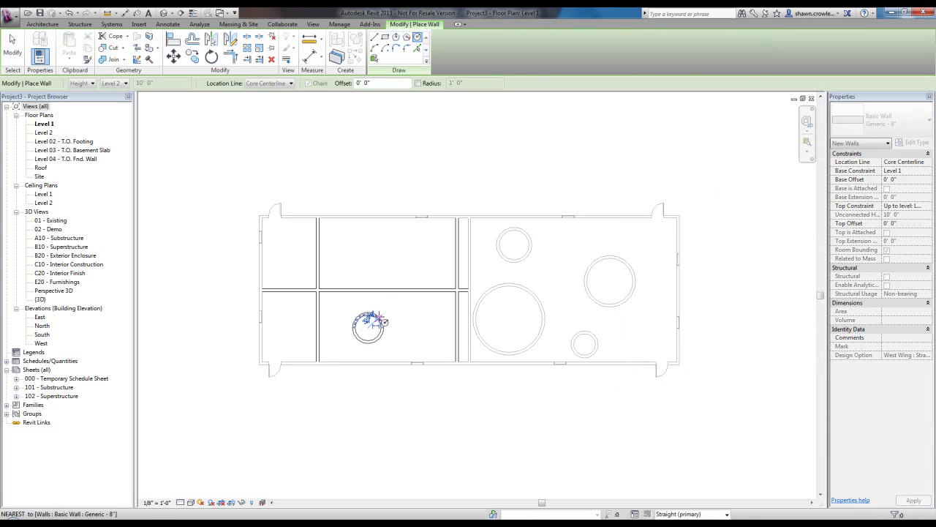
{"action": "key", "text": "Escape"}
{"action": "key", "text": "Escape"}
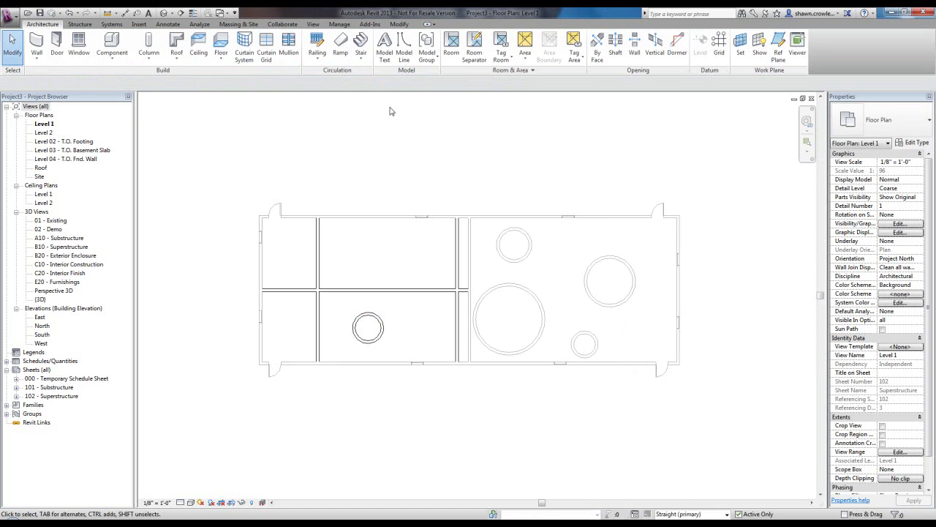
Finish editing the West Wing's Straight option and return to the main model.
{"action": "left_click", "coordinate": [635, 514]}
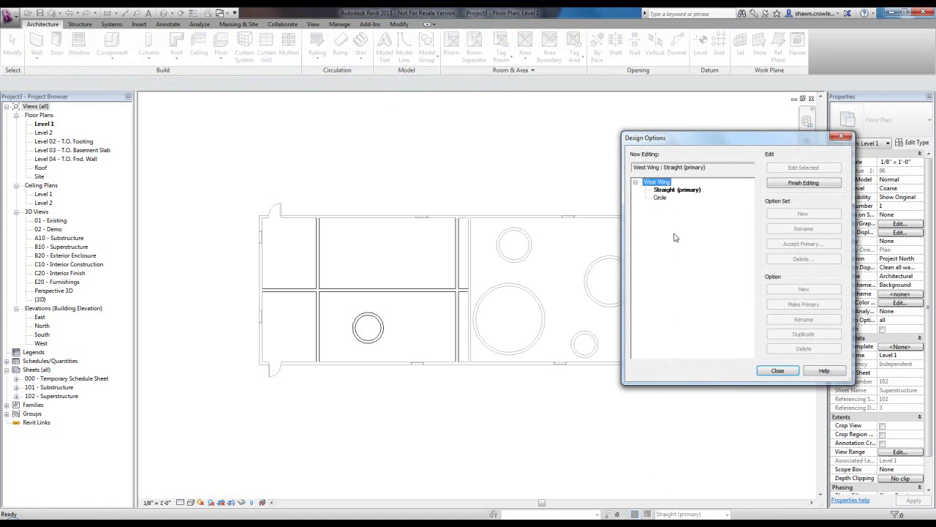
{"action": "left_click", "coordinate": [668, 190]}
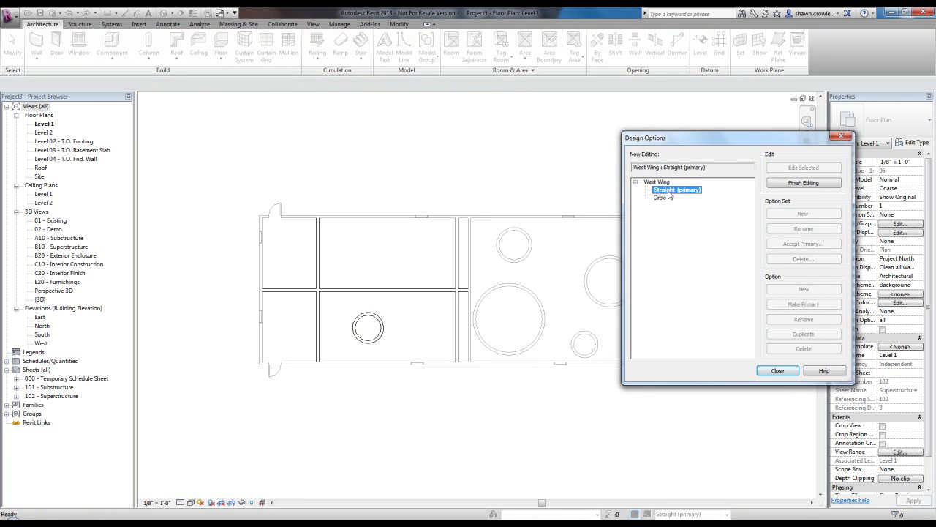
{"action": "left_click", "coordinate": [803, 183]}
{"action": "left_click", "coordinate": [778, 370]}
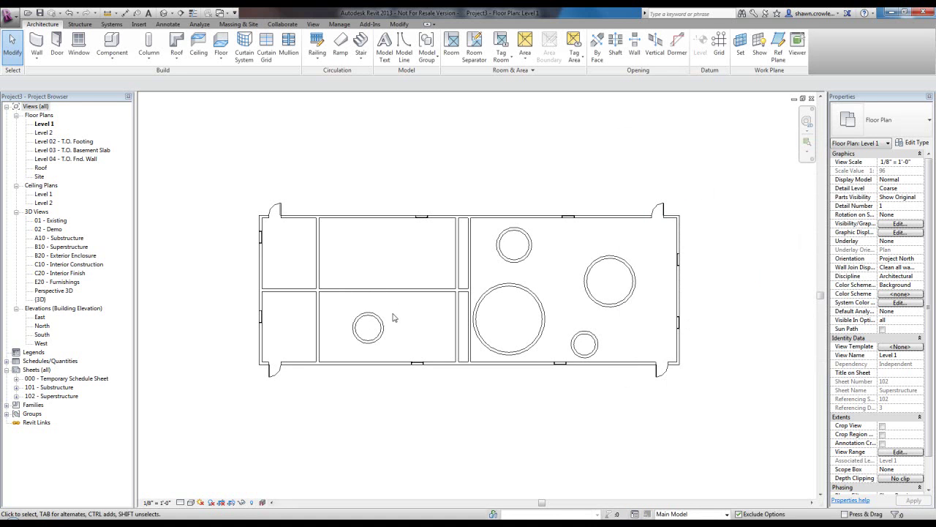
Try to window-select the small circular wall in the West Wing from the main model, and fit the plan in view.
{"action": "middle_click_drag", "start_coordinate": [375, 300], "coordinate": [369, 295]}
{"action": "scroll", "coordinate": [352, 309], "scroll_direction": "up", "scroll_amount": 2}
{"action": "left_click_drag", "start_coordinate": [334, 296], "coordinate": [393, 350]}
{"action": "key", "text": "Escape"}
{"action": "key", "text": "z"}
{"action": "key", "text": "f"}
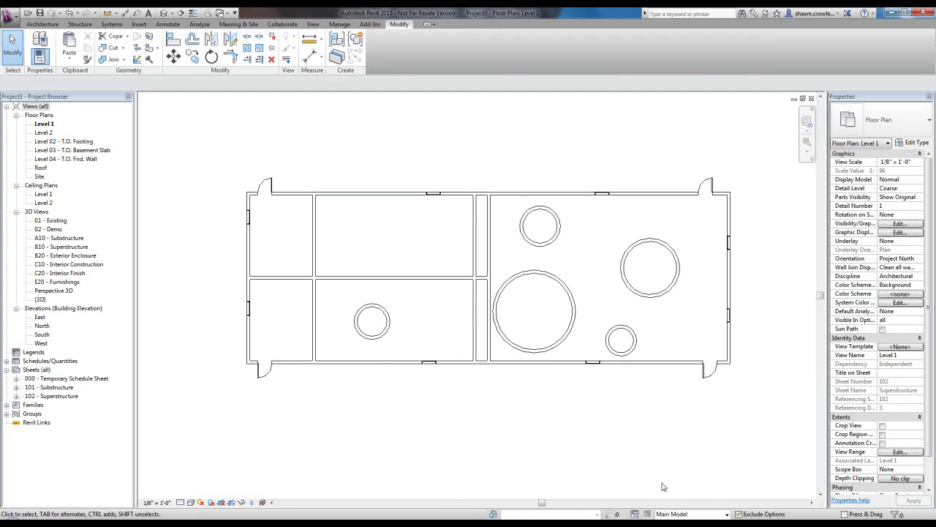
Pick the small circular wall's option for editing, and cut the whole circle out of the Straight option.
{"action": "left_click", "coordinate": [341, 24]}
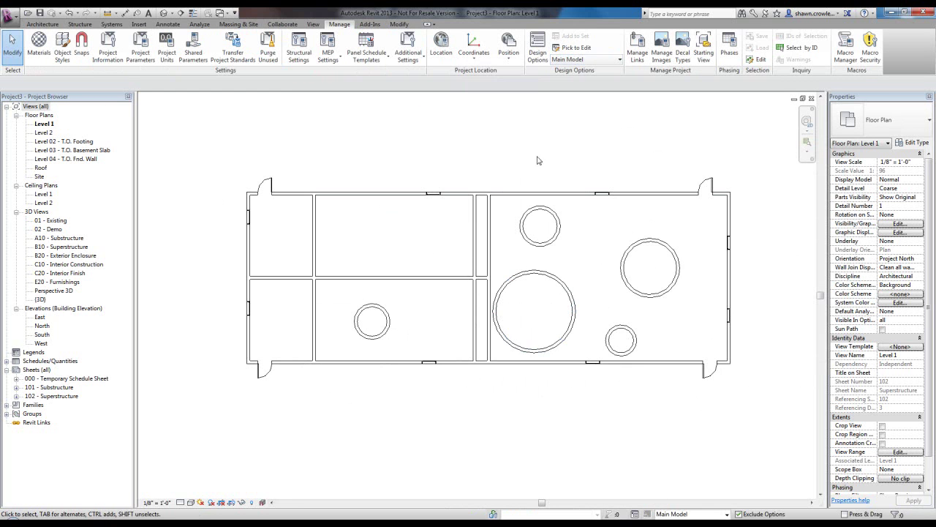
{"action": "left_click", "coordinate": [577, 47]}
{"action": "left_click", "coordinate": [387, 316]}
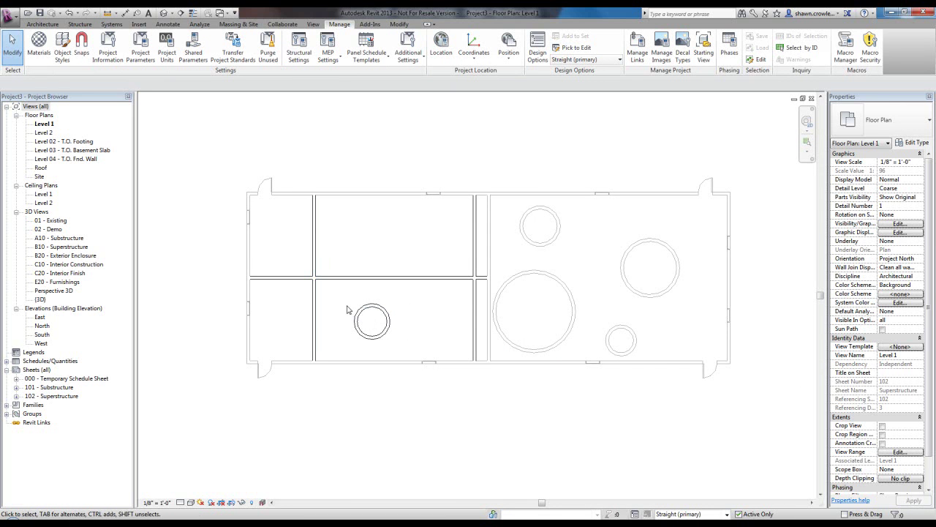
{"action": "left_click_drag", "start_coordinate": [338, 300], "coordinate": [411, 356]}
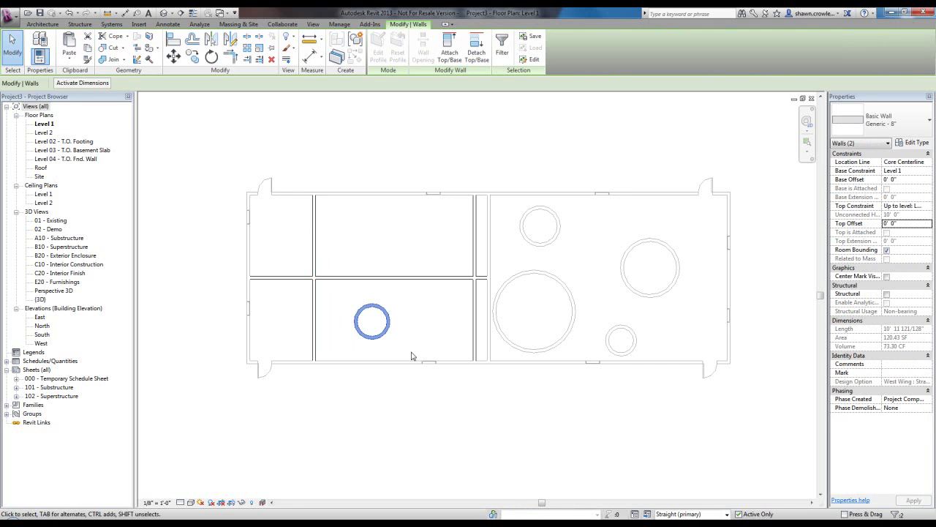
{"action": "key", "text": "Delete"}
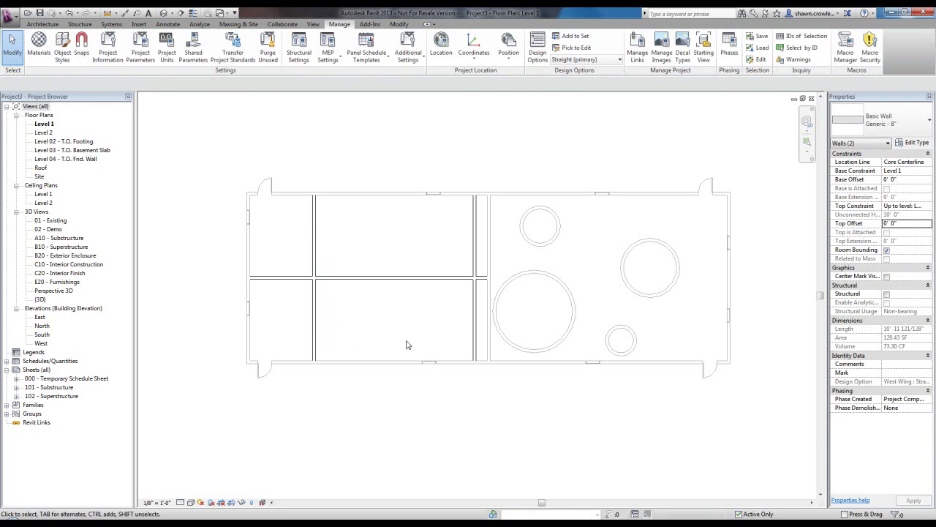
Finish editing the Straight option and start editing the West Wing's Circle option instead.
{"action": "left_click", "coordinate": [537, 48]}
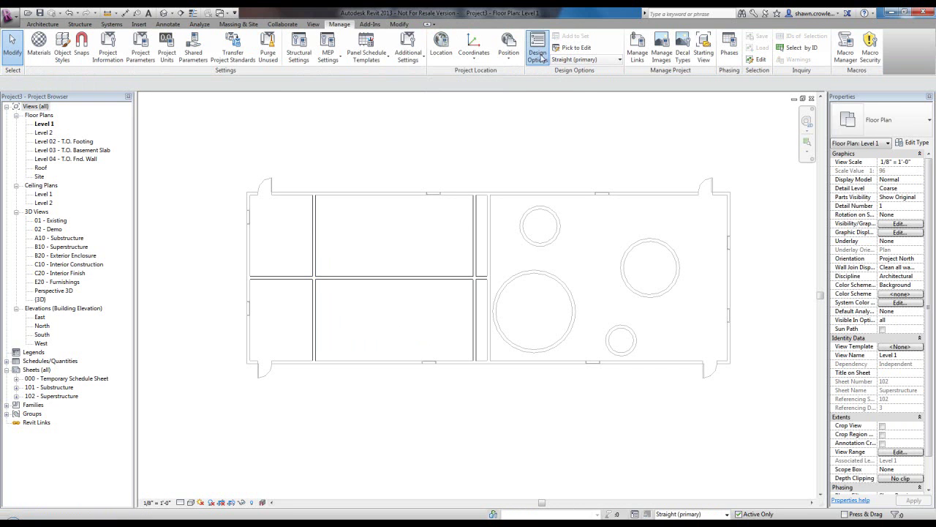
{"action": "left_click", "coordinate": [803, 183]}
{"action": "left_click", "coordinate": [660, 197]}
{"action": "left_click", "coordinate": [784, 170]}
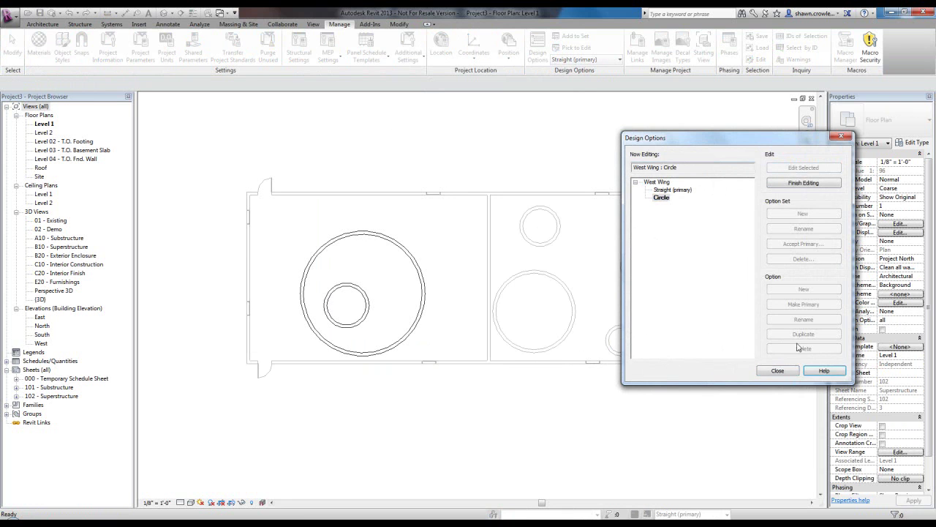
{"action": "left_click", "coordinate": [779, 371]}
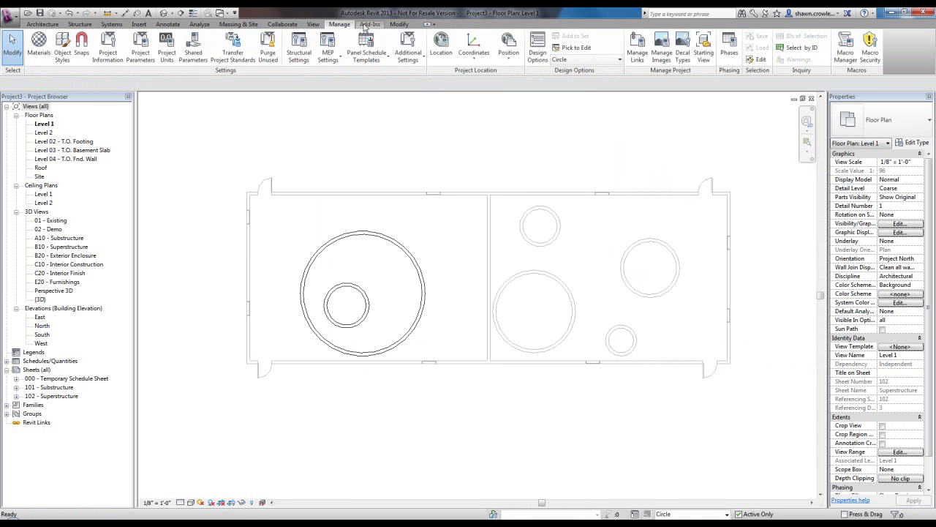
Paste the cut circular wall into the Circle option, aligned to the current view.
{"action": "left_click", "coordinate": [399, 24]}
{"action": "left_click", "coordinate": [73, 58]}
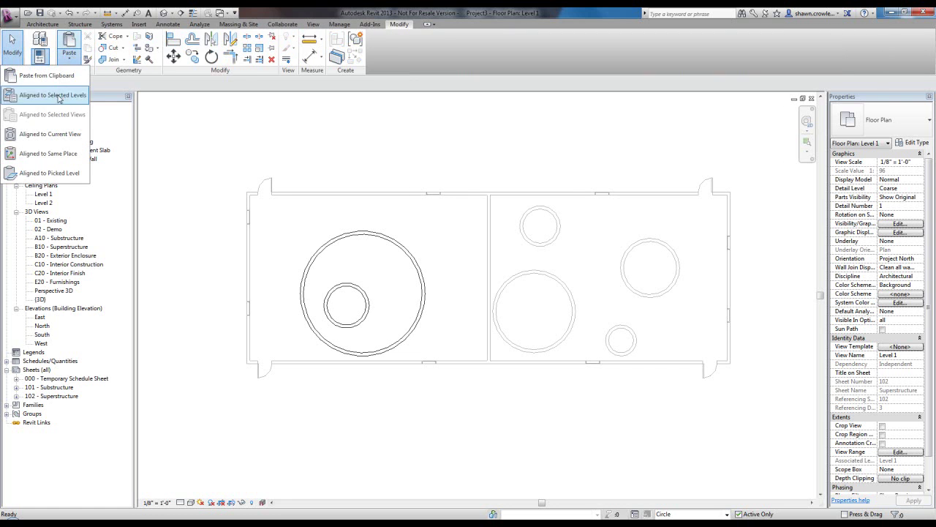
{"action": "left_click", "coordinate": [50, 133]}
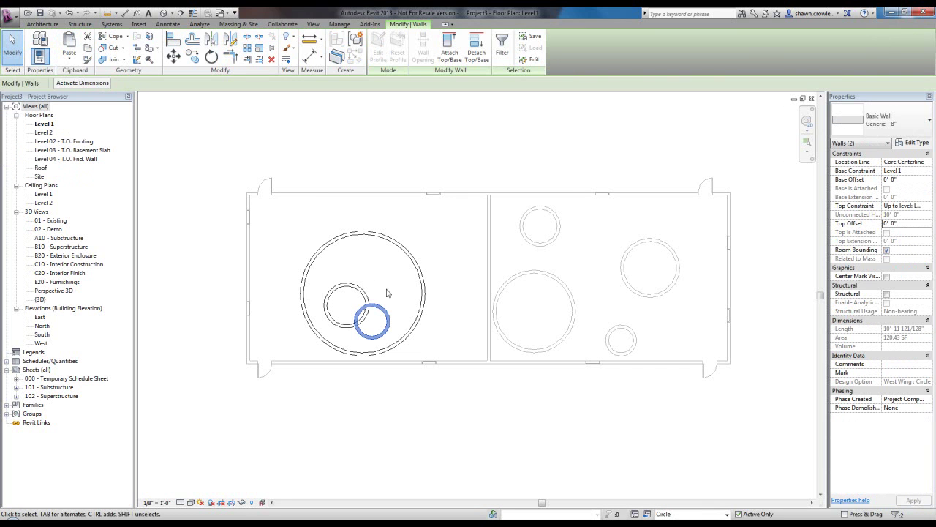
{"action": "left_click", "coordinate": [432, 231]}
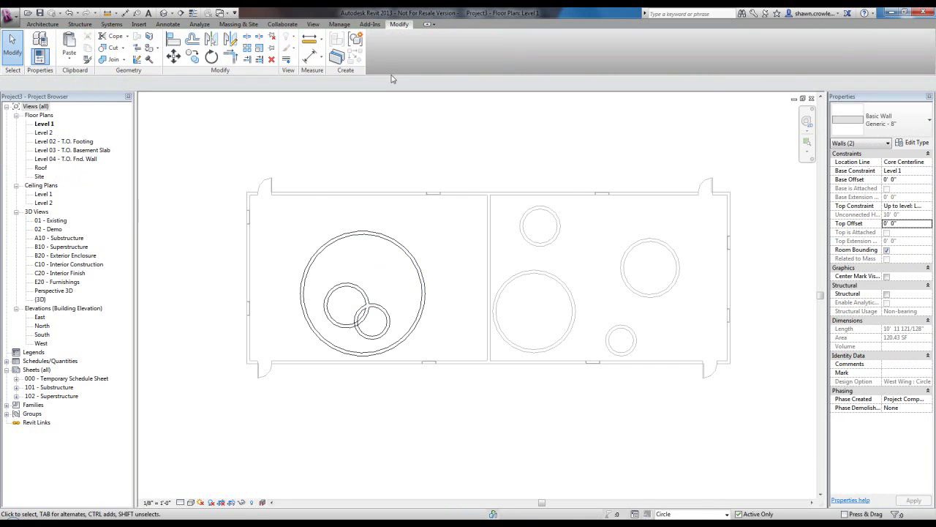
Finish editing the West Wing's Circle option and close the Design Options dialog.
{"action": "left_click", "coordinate": [340, 24]}
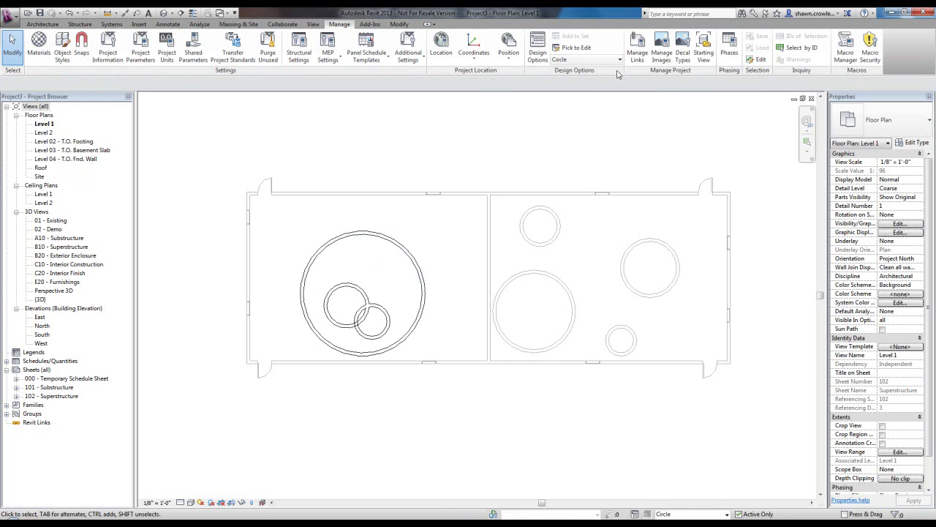
{"action": "left_click", "coordinate": [538, 49]}
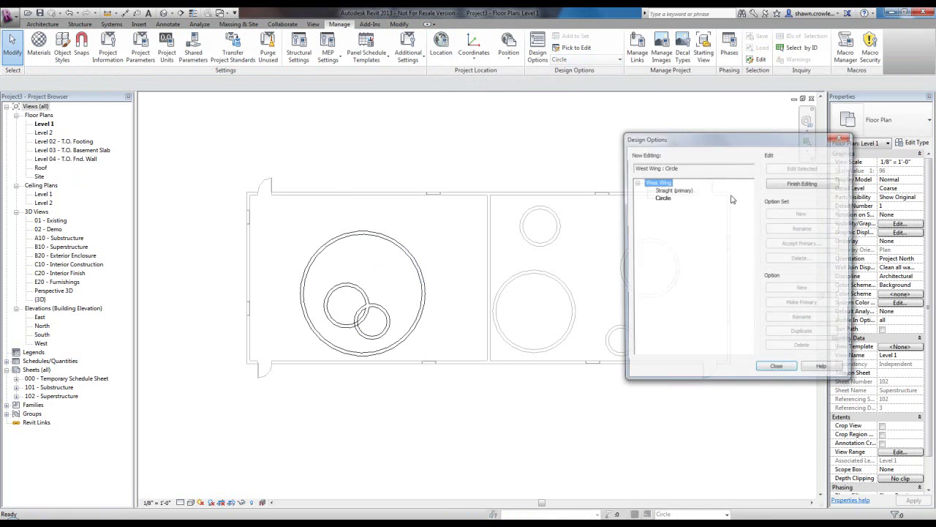
{"action": "left_click", "coordinate": [779, 184]}
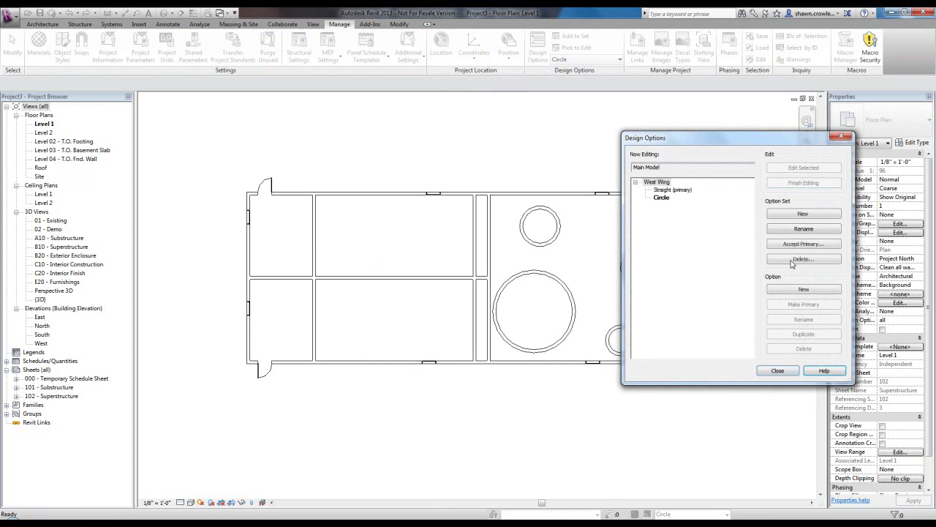
{"action": "left_click", "coordinate": [777, 371]}
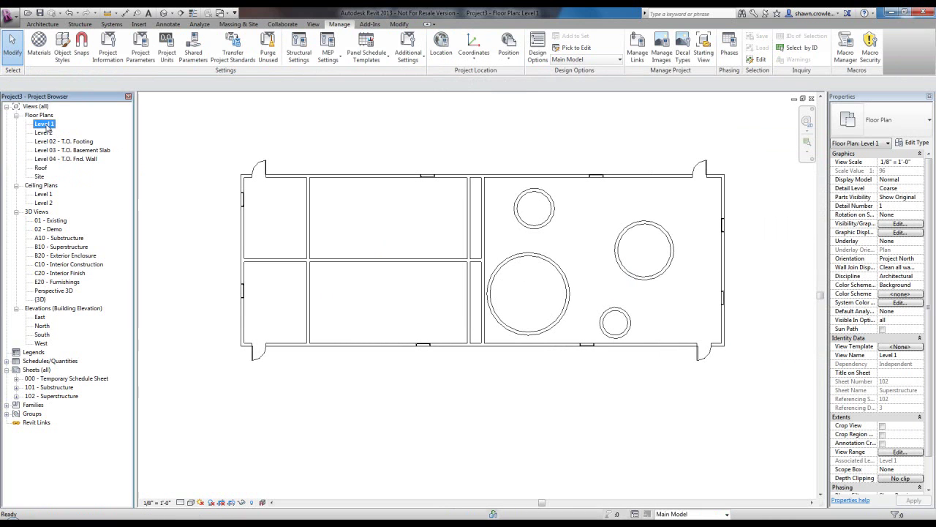
{"action": "right_click", "coordinate": [46, 124]}
{"action": "left_click", "coordinate": [70, 130]}
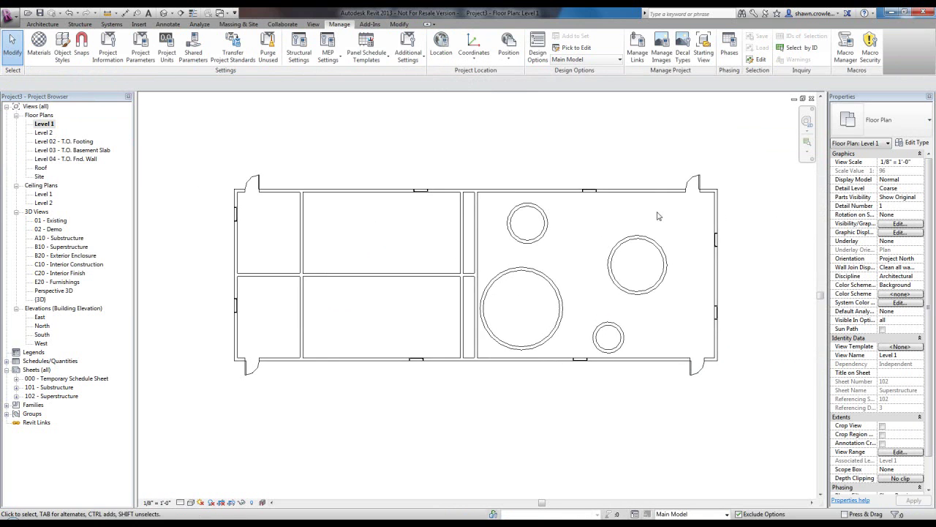
Accept the West Wing's primary Straight option into the main model, confirming deletion of the option set.
{"action": "left_click", "coordinate": [538, 50]}
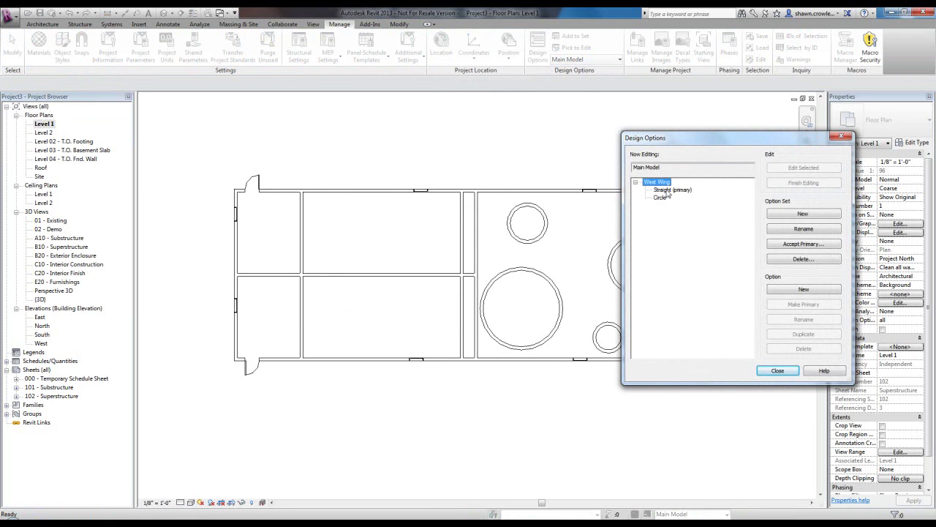
{"action": "left_click", "coordinate": [803, 259]}
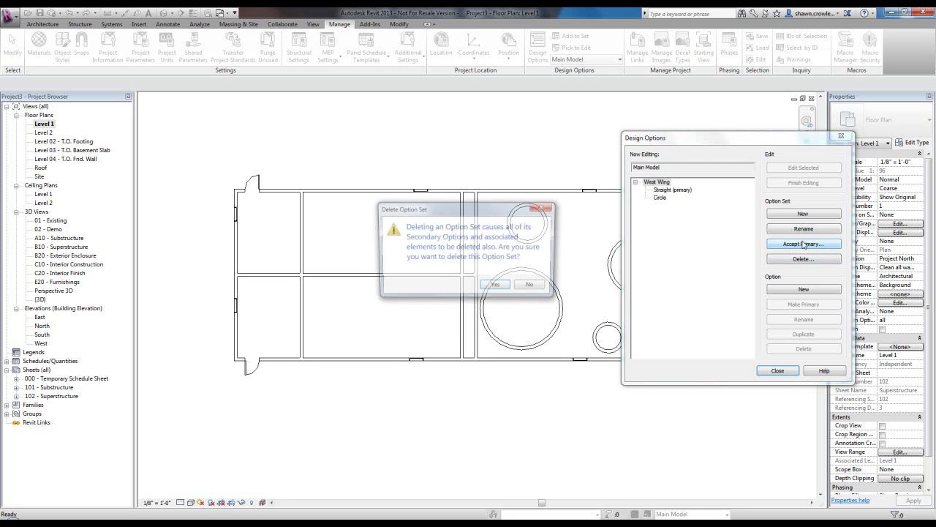
{"action": "left_click", "coordinate": [505, 287]}
{"action": "left_click", "coordinate": [778, 371]}
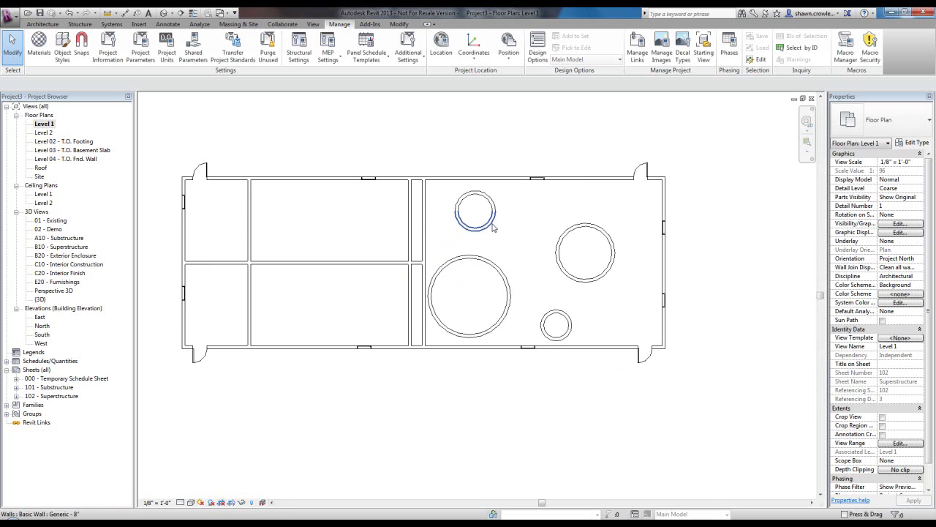
Select the West Wing's horizontal wall to check its properties for any design option assignment, and clear the selection.
{"action": "scroll", "coordinate": [541, 256], "scroll_direction": "down", "scroll_amount": 1}
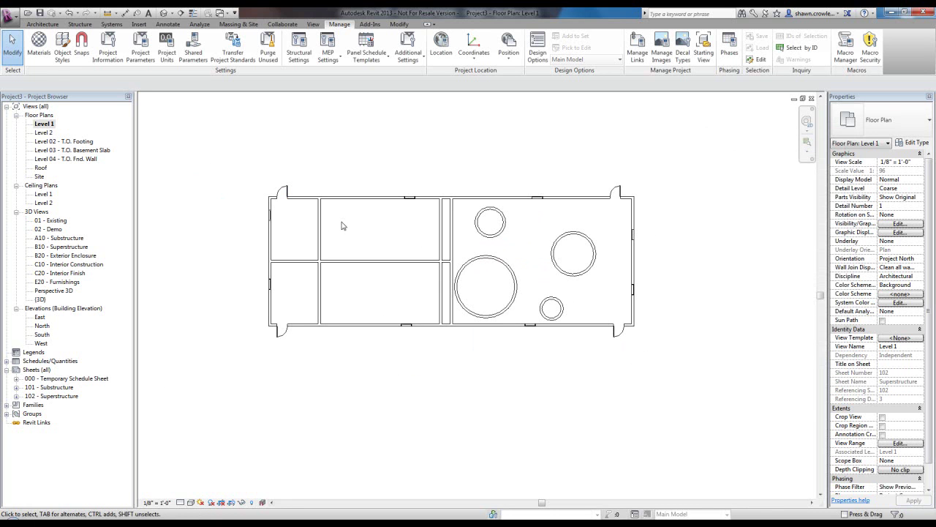
{"action": "left_click", "coordinate": [432, 265]}
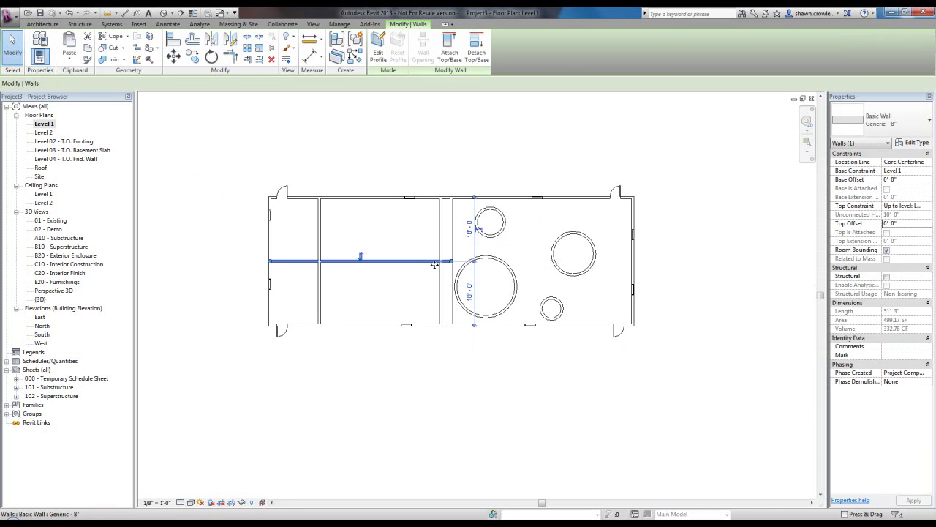
{"action": "left_click", "coordinate": [409, 246]}
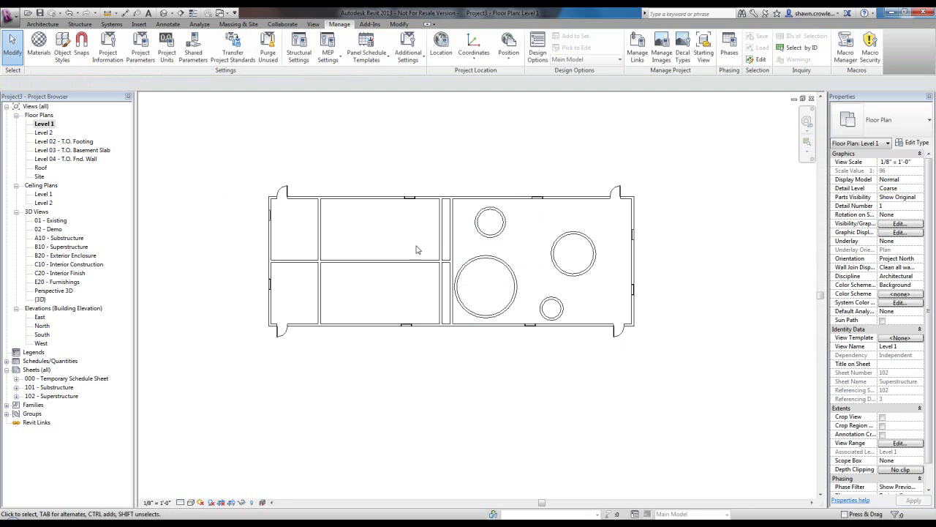
{"action": "left_click", "coordinate": [412, 258]}
{"action": "left_click", "coordinate": [410, 248]}
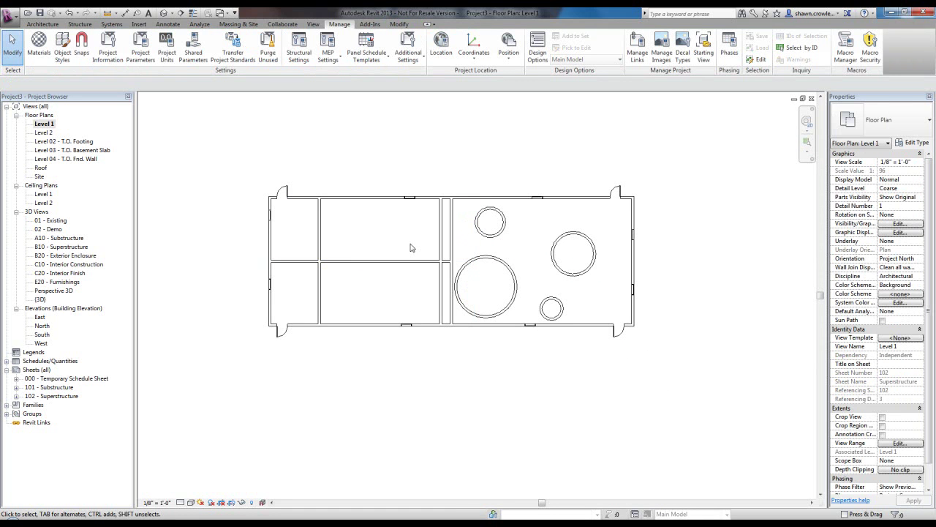